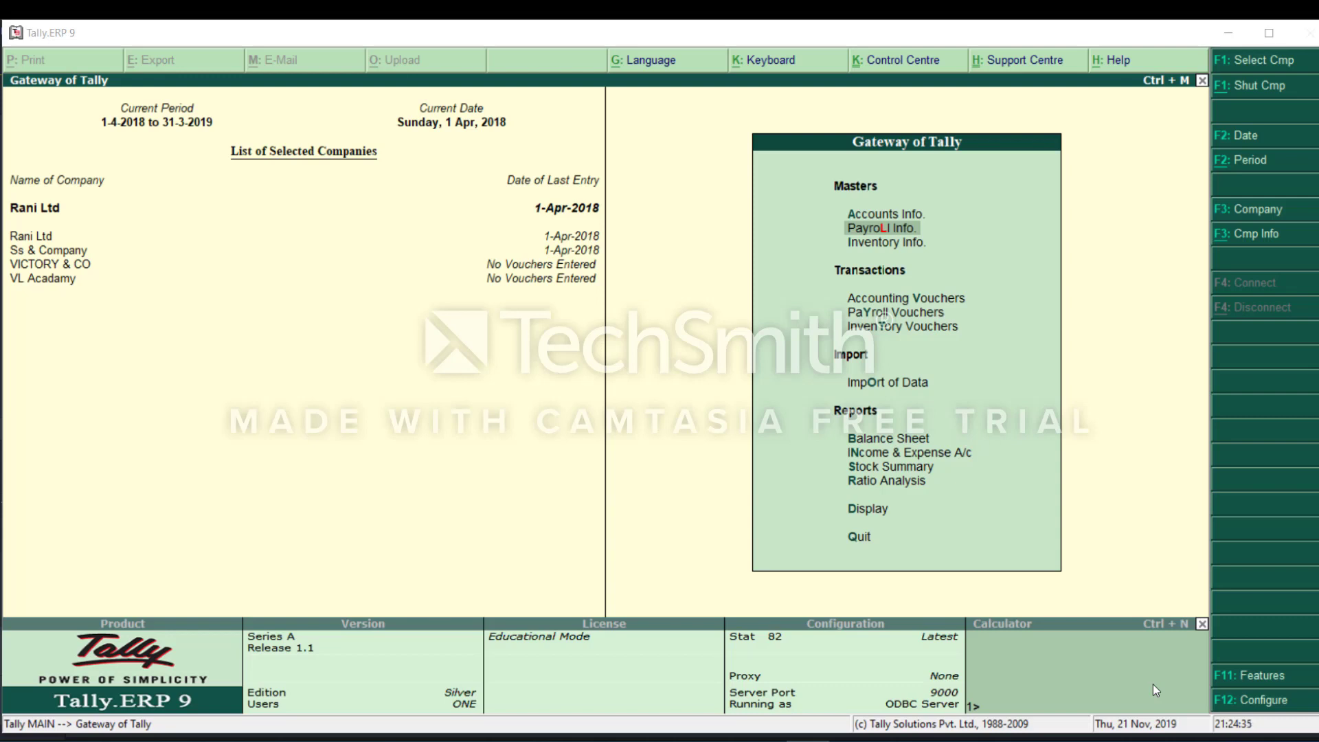
- Open the Units (Work) menu under Payroll Info. from Gateway of Tally
left_click(878, 233)
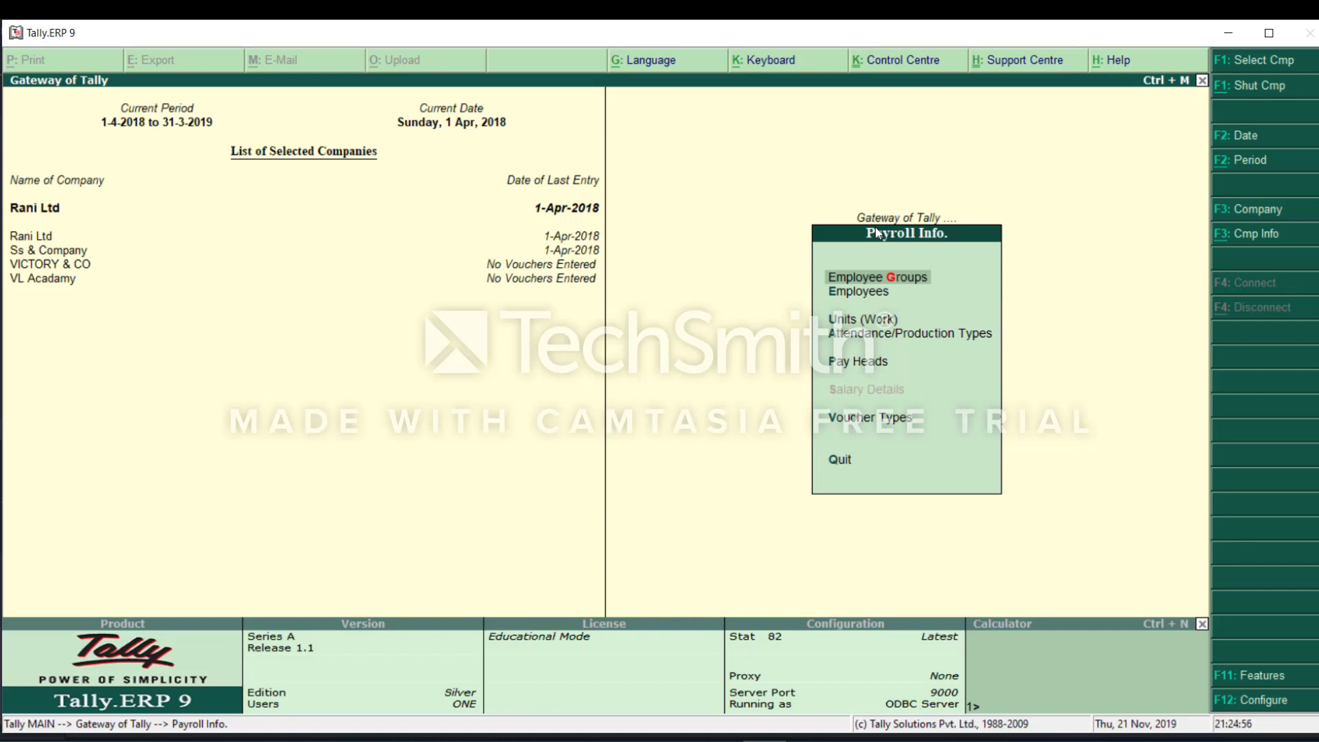
key("Down")
key("Down")
key("Return")
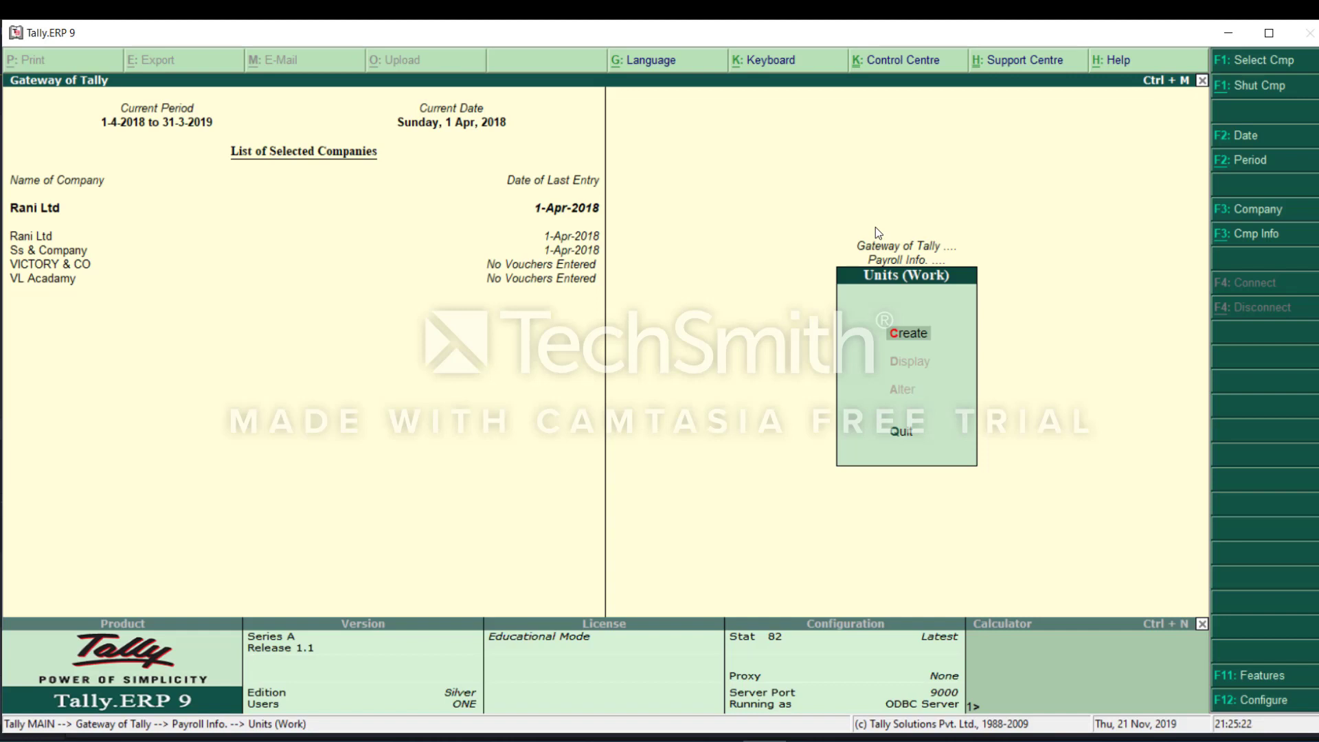
- Create and save simple work unit Hrs, formal name Hours, with 2 decimal places
key("Return")
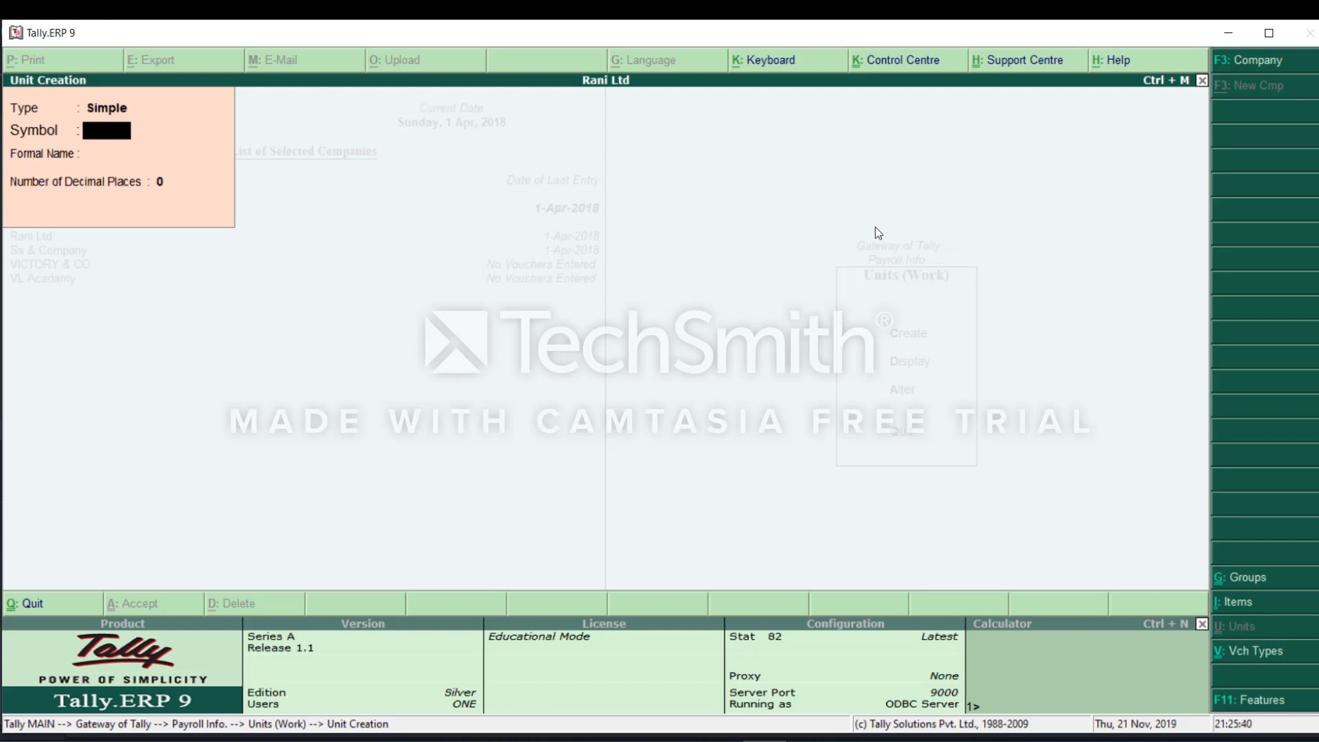
type("Hrs")
key("Return")
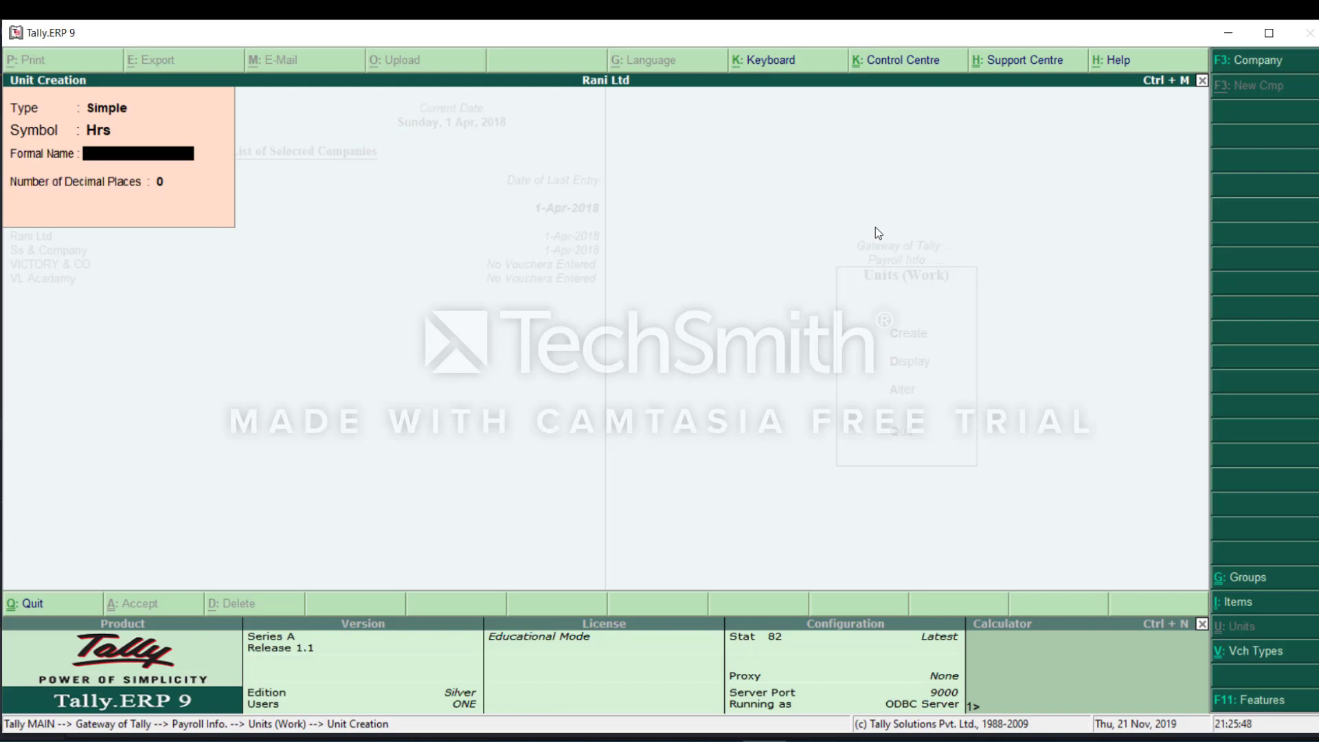
type("Ho")
type("urs")
key("Return")
type("2")
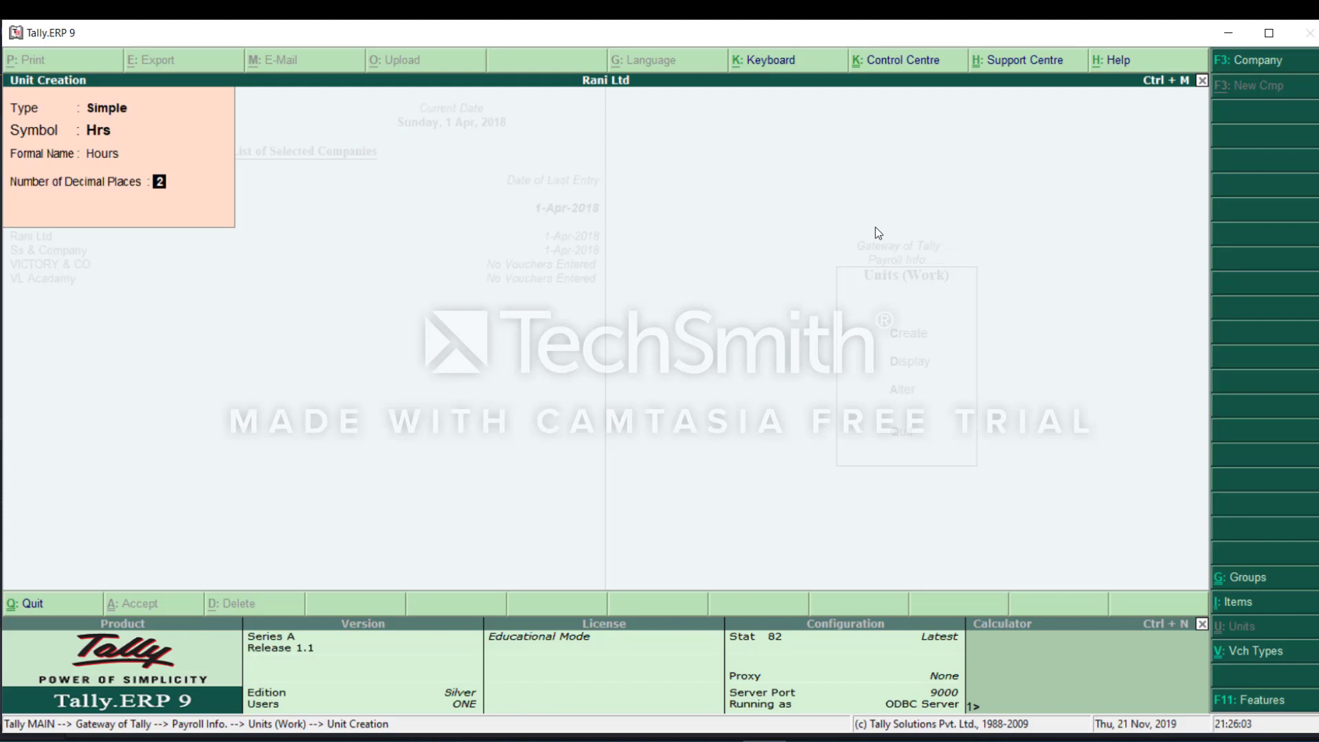
key("Return")
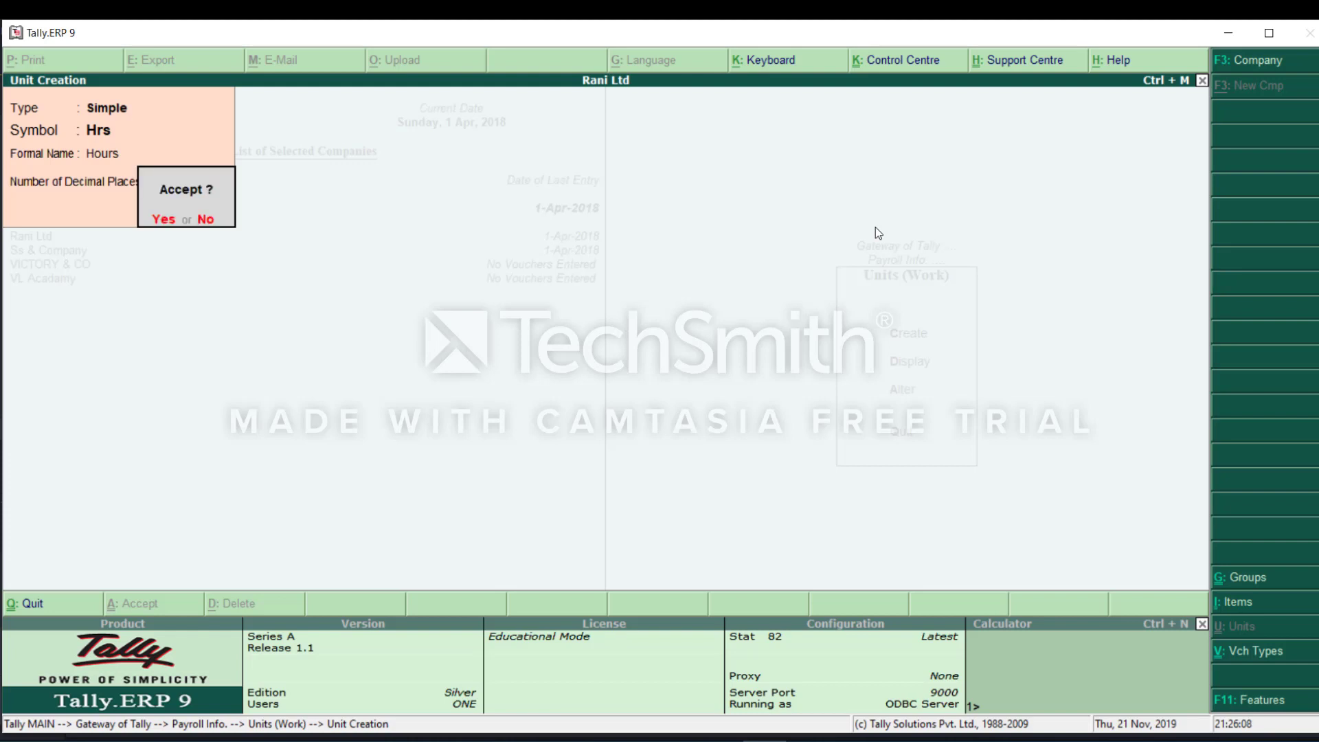
key("Return")
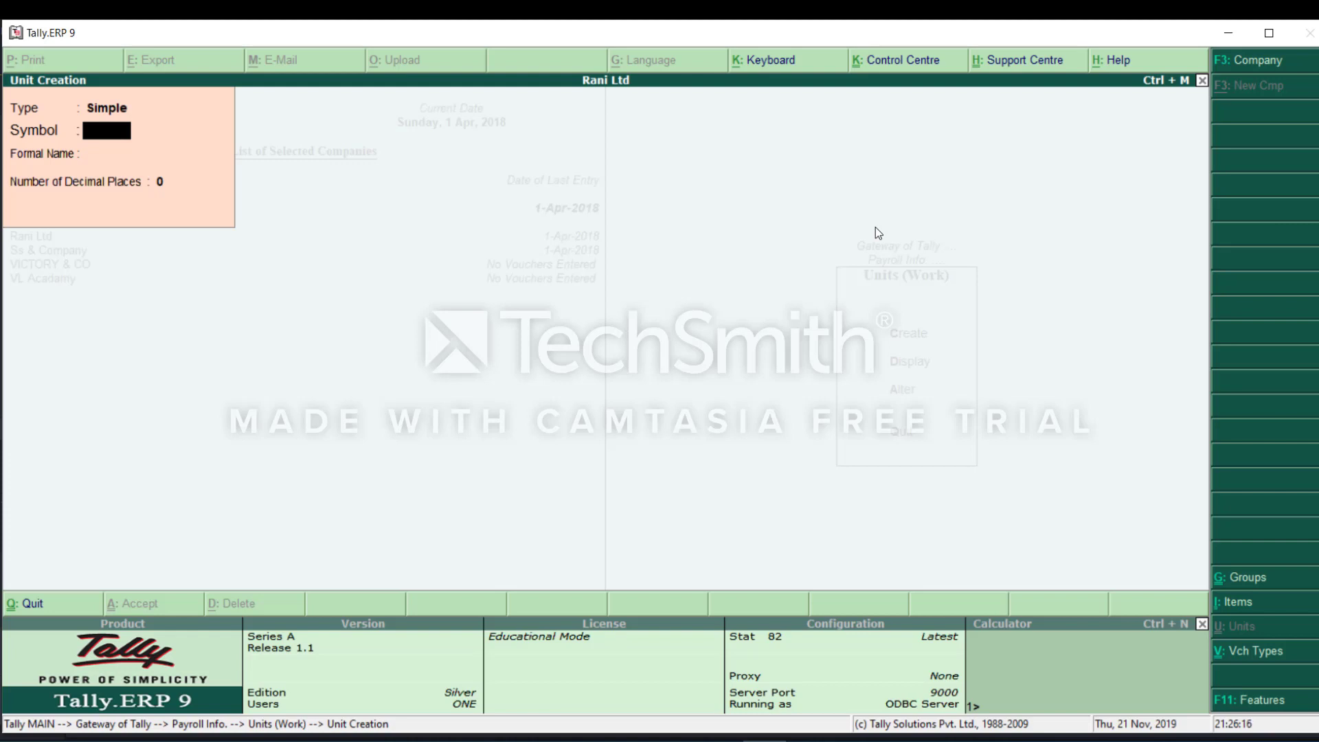
- Save simple unit Mnt with formal name Month and 0 decimal places
type("M")
type("nt")
key("Return")
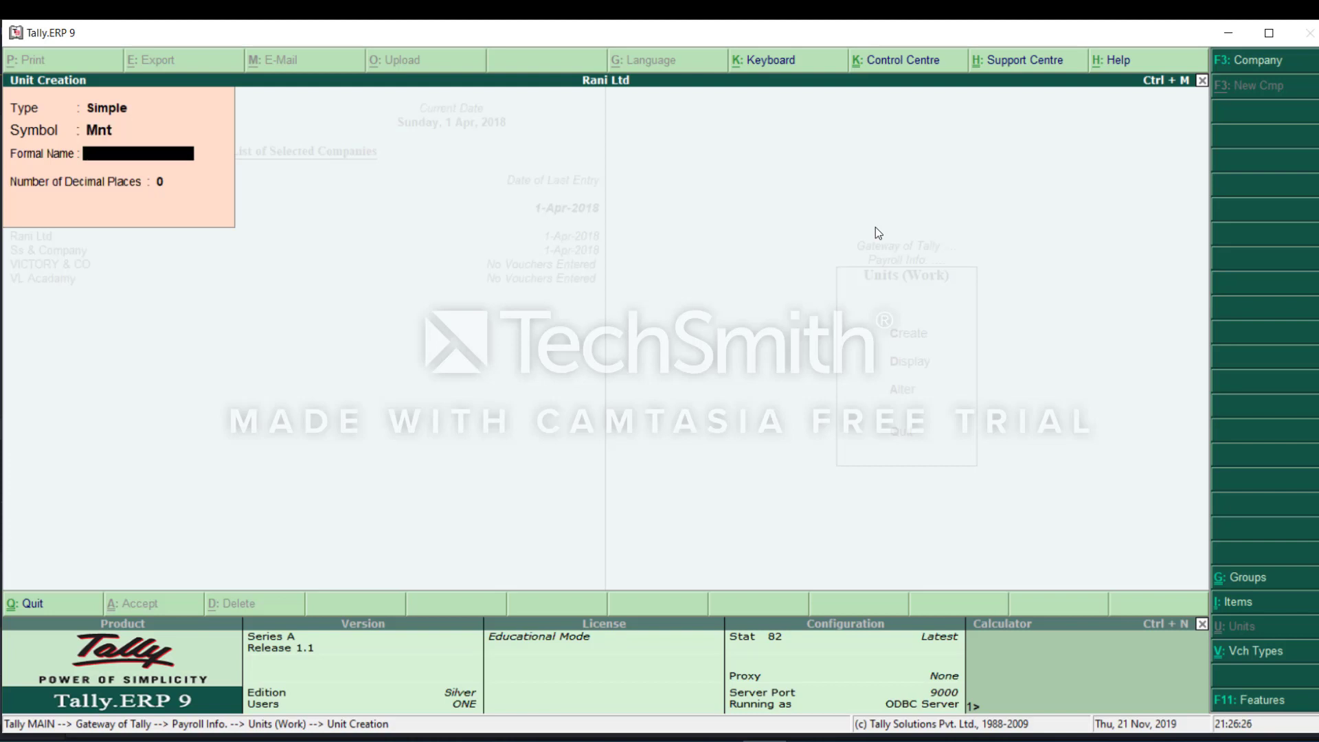
type("Mont")
type("h")
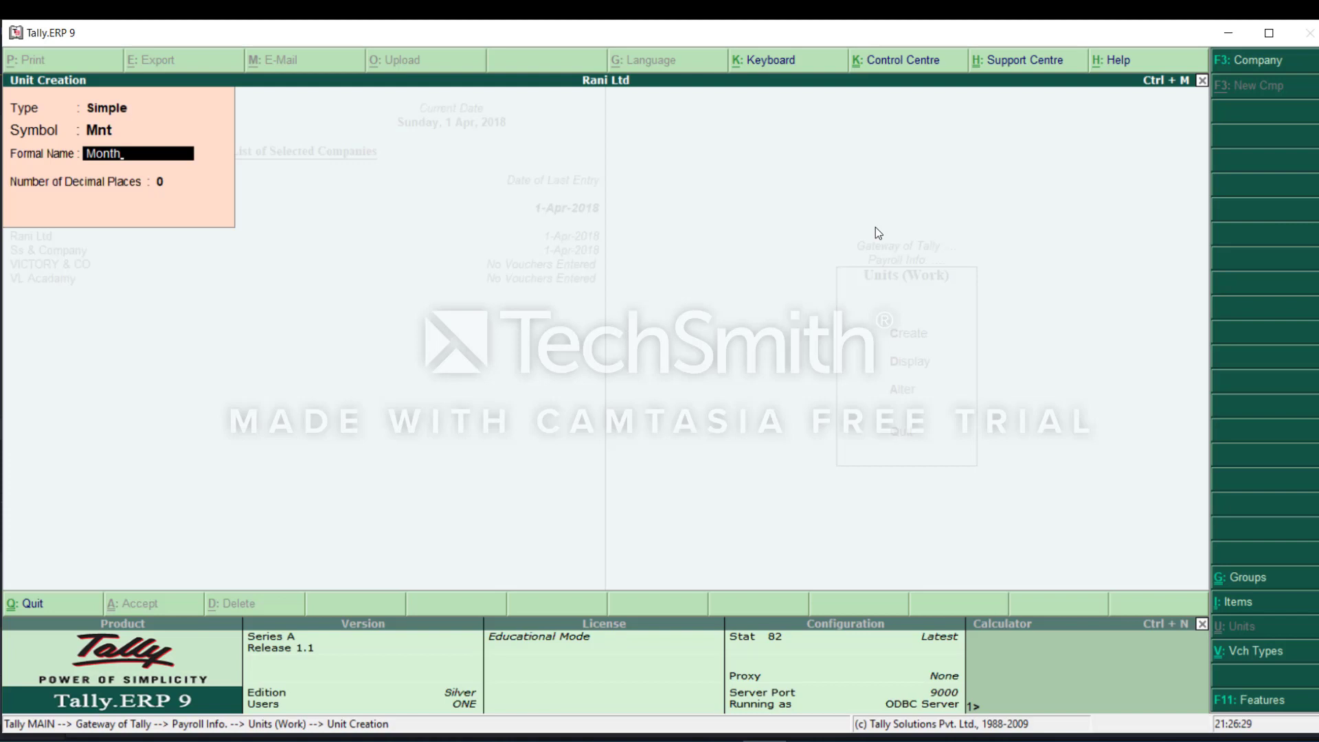
key("Return")
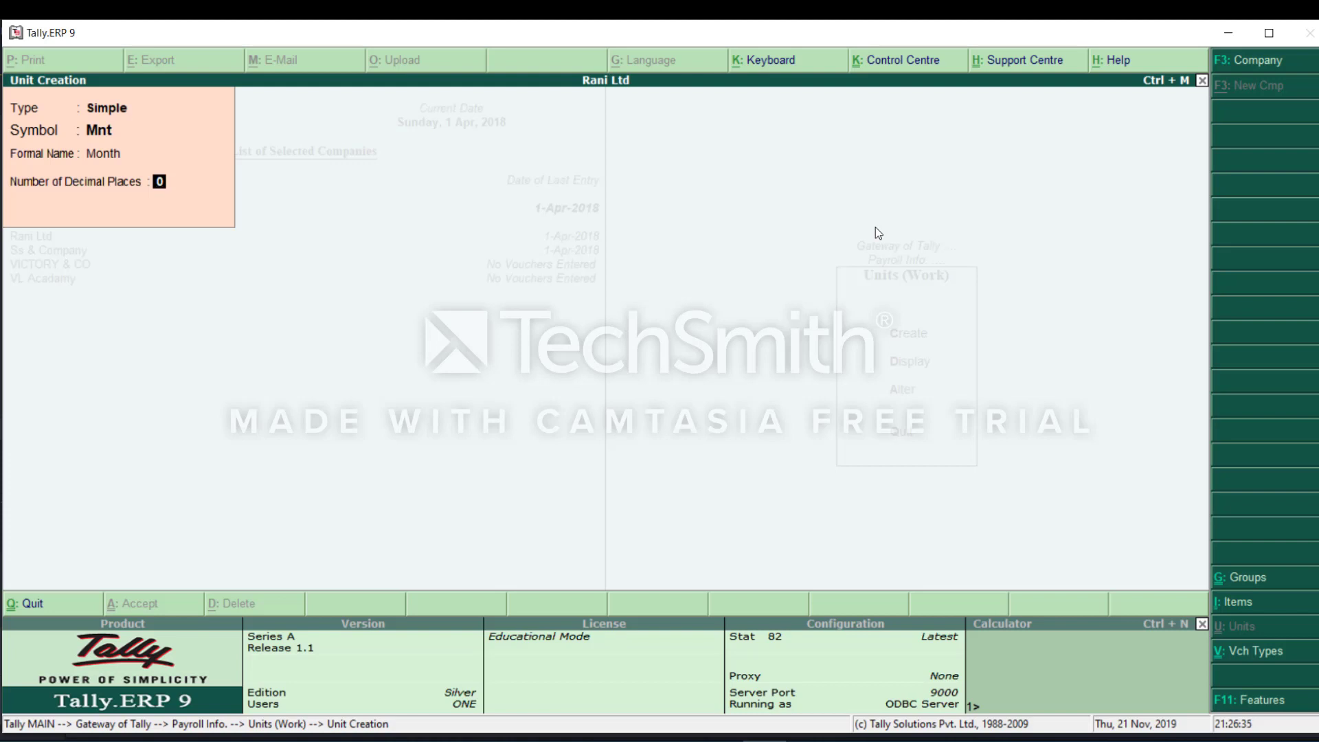
key("Return")
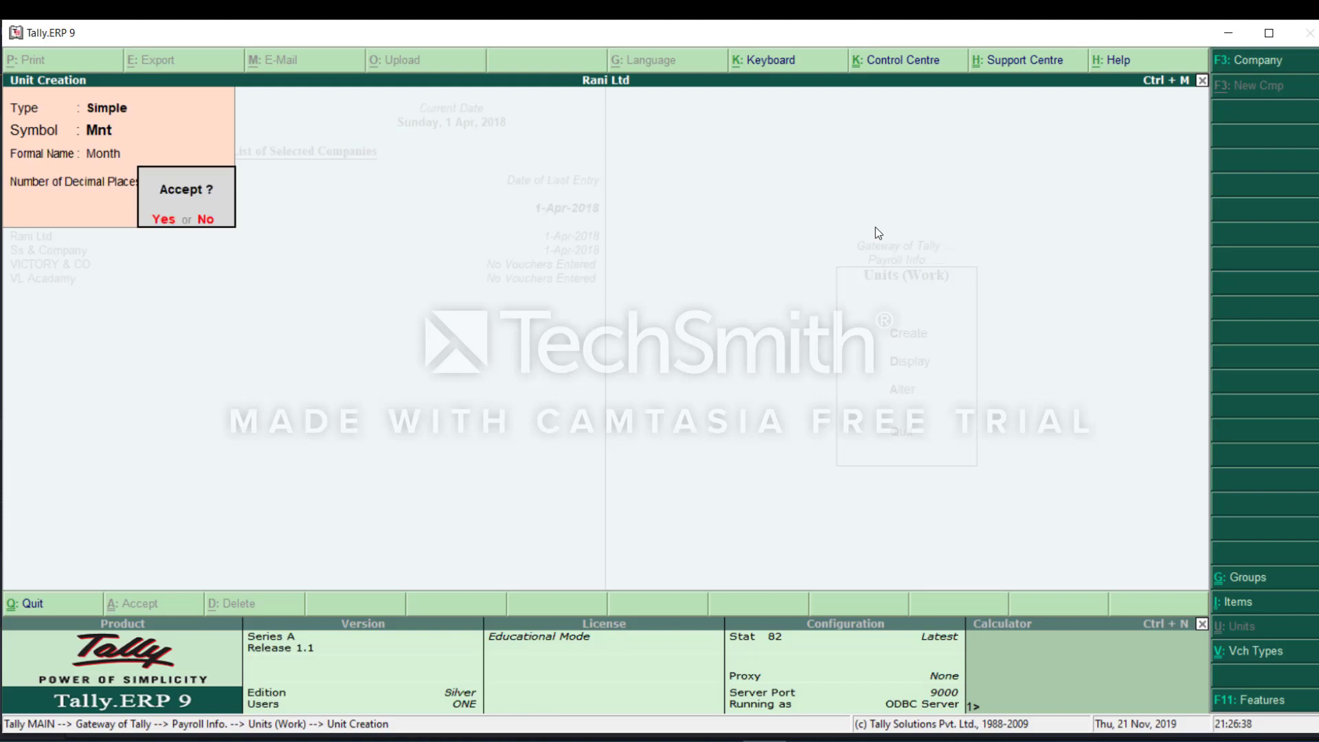
key("Return")
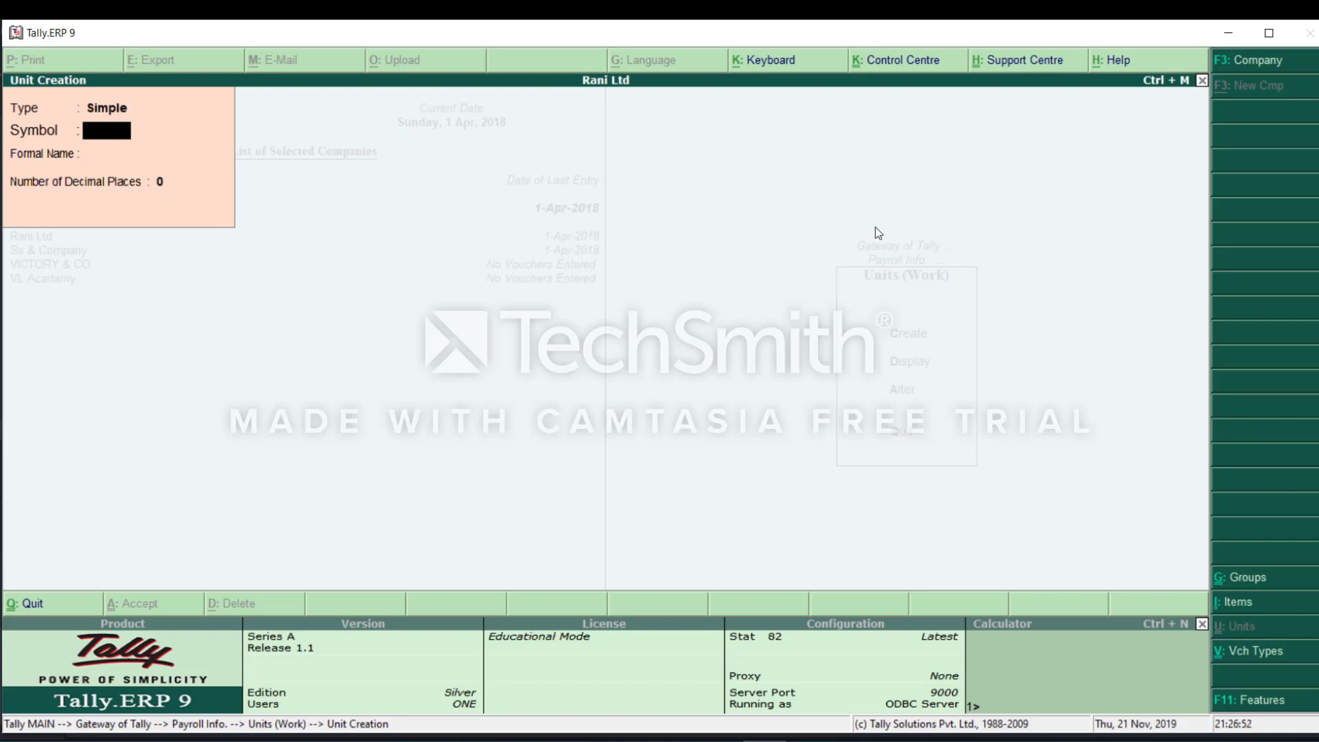
- Save simple unit Day (formal name Days, 0 decimals), correcting the symbol from Days to Day
type("Da")
type("ys")
key("Return")
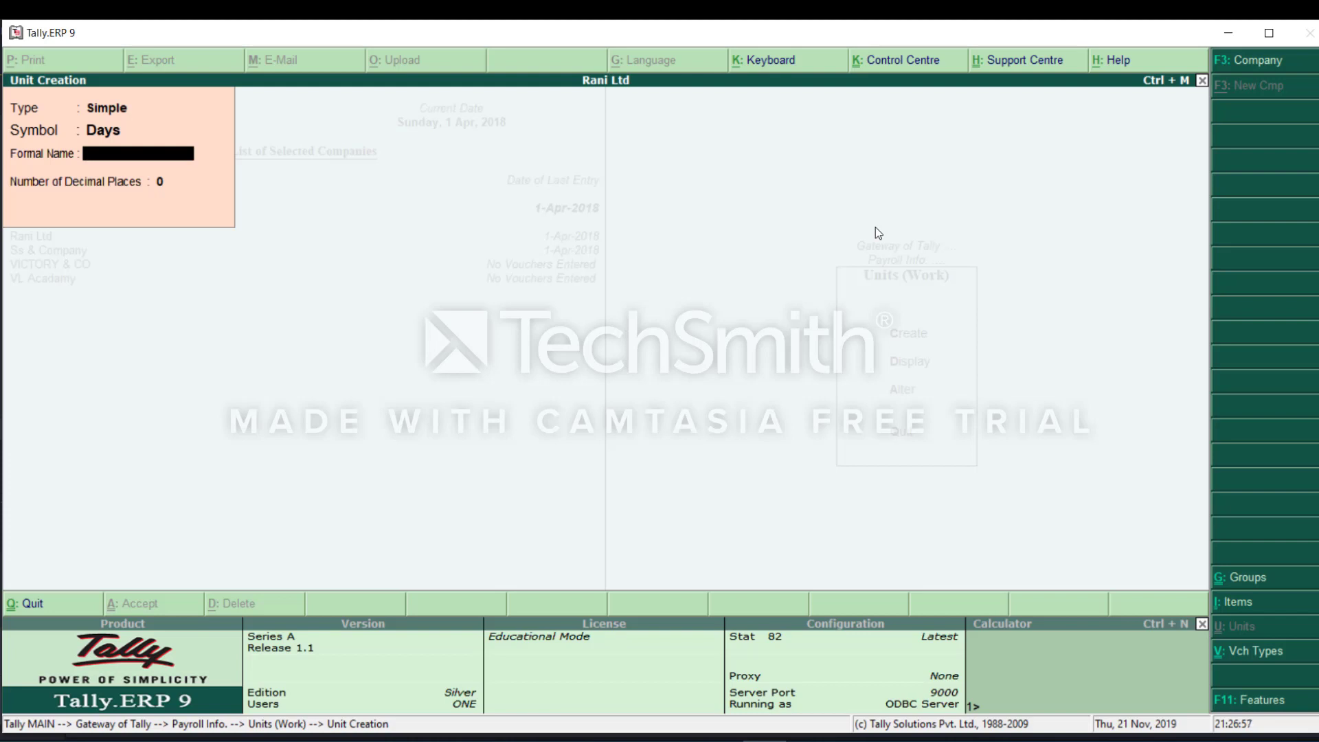
type("Days")
key("Up")
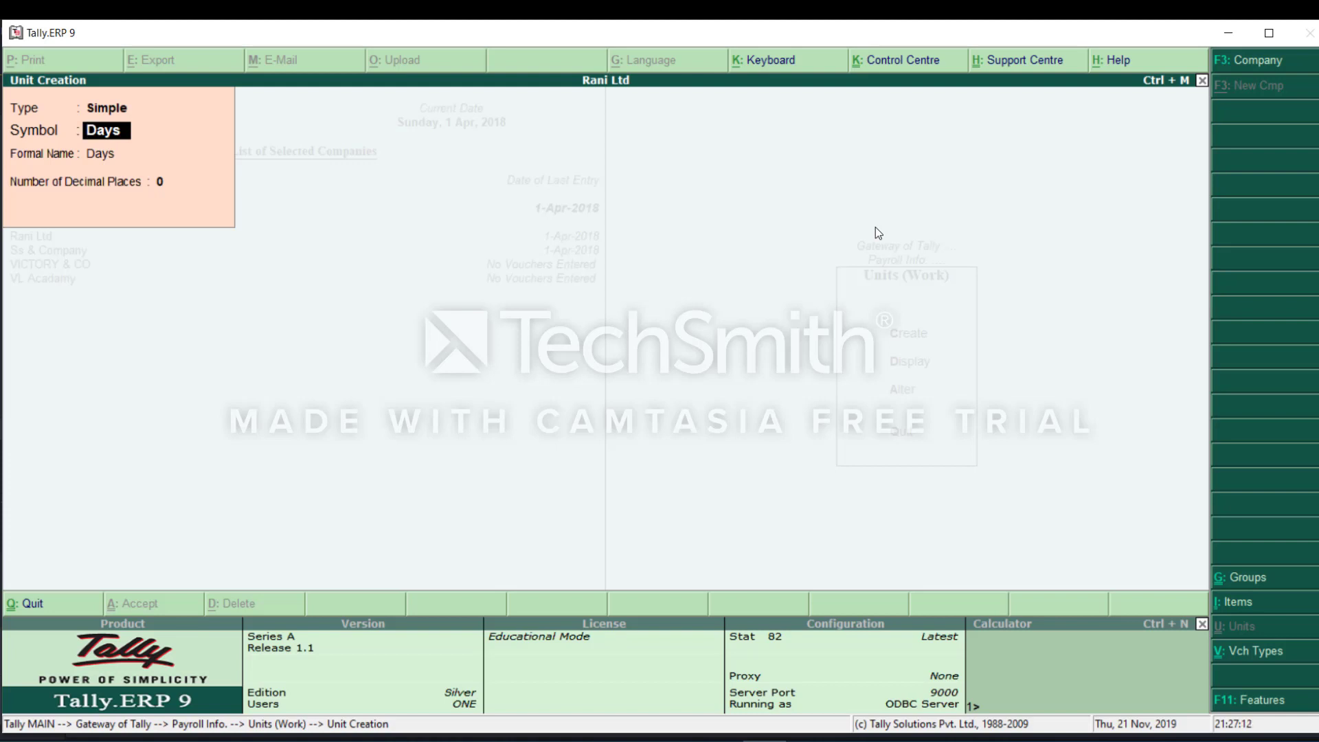
type("D")
type("y")
key("BackSpace")
type("a")
type("y")
key("Return")
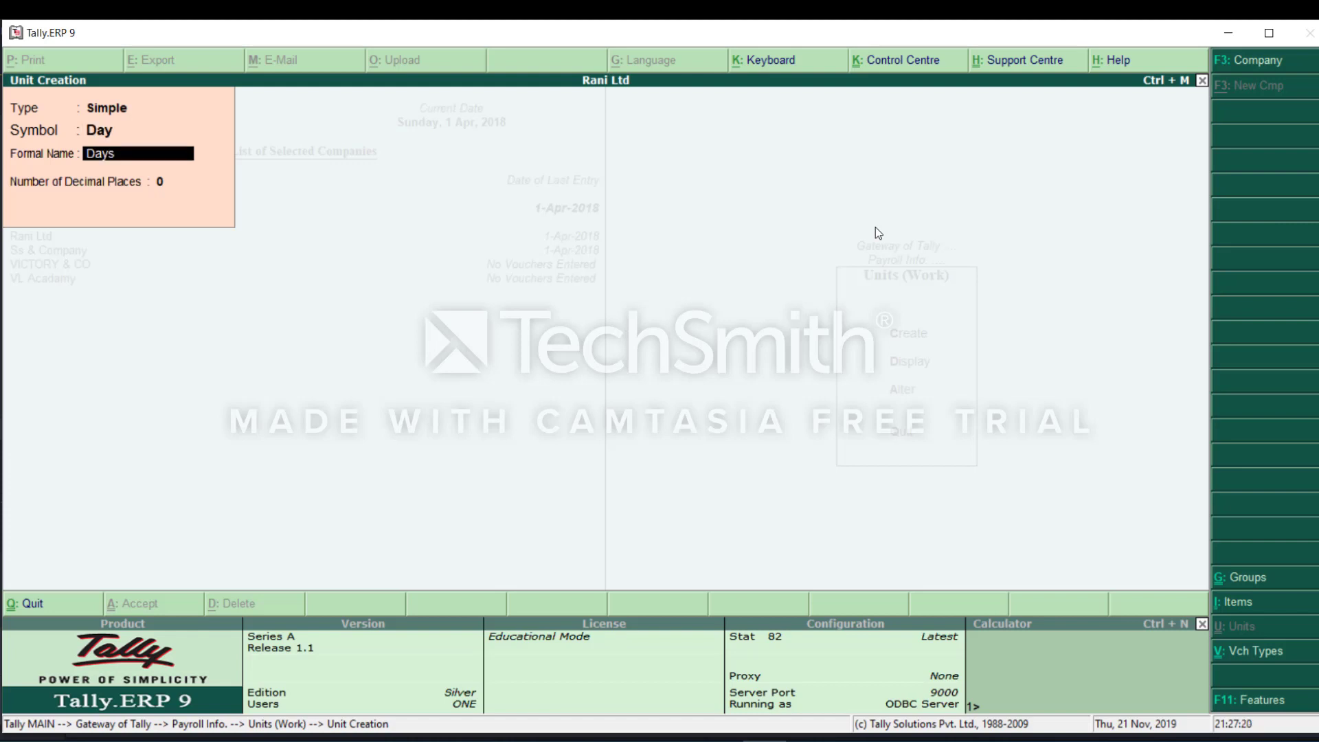
key("Return")
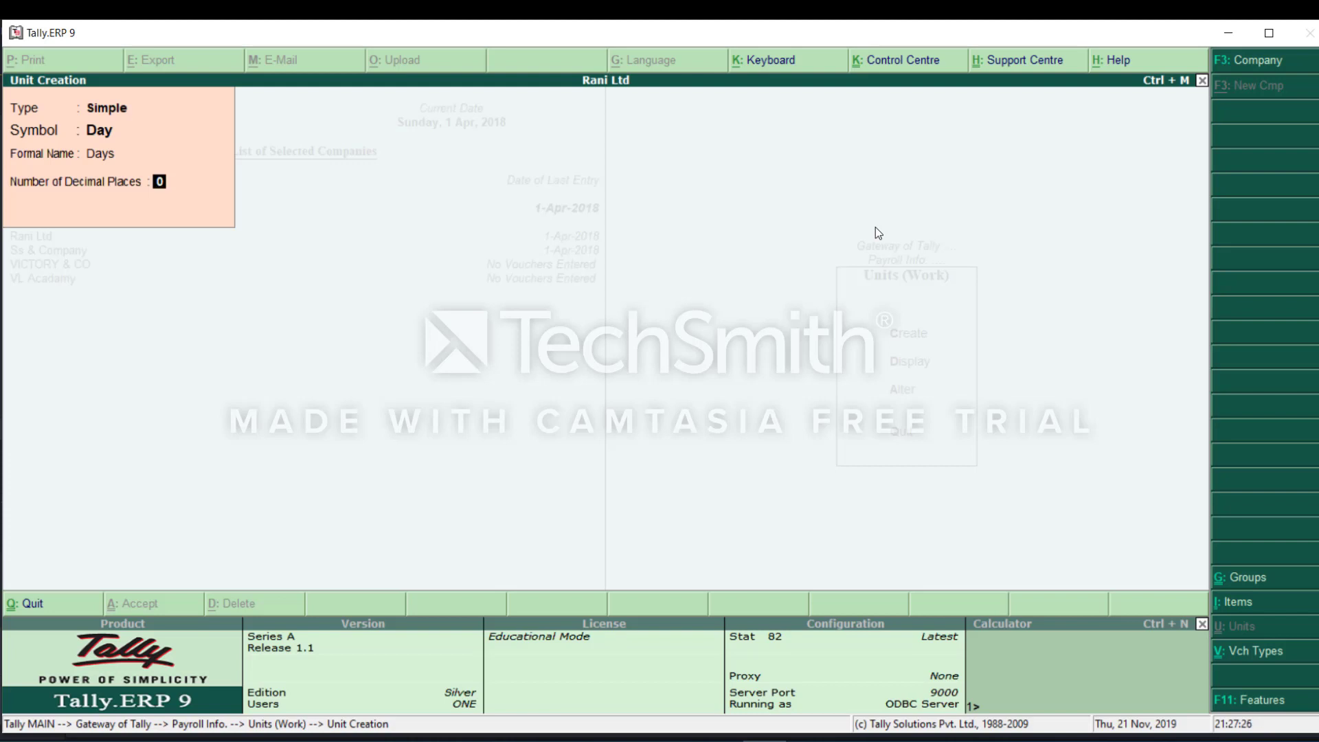
key("Return")
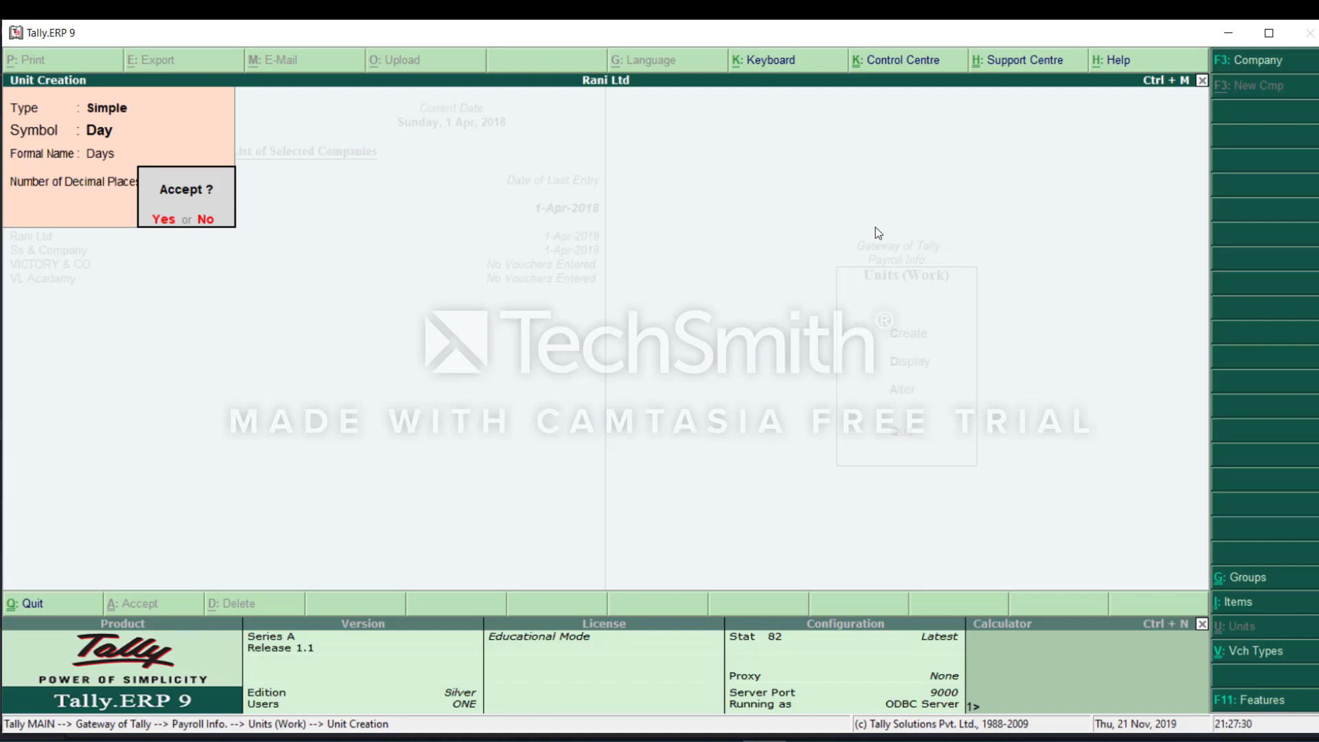
key("Return")
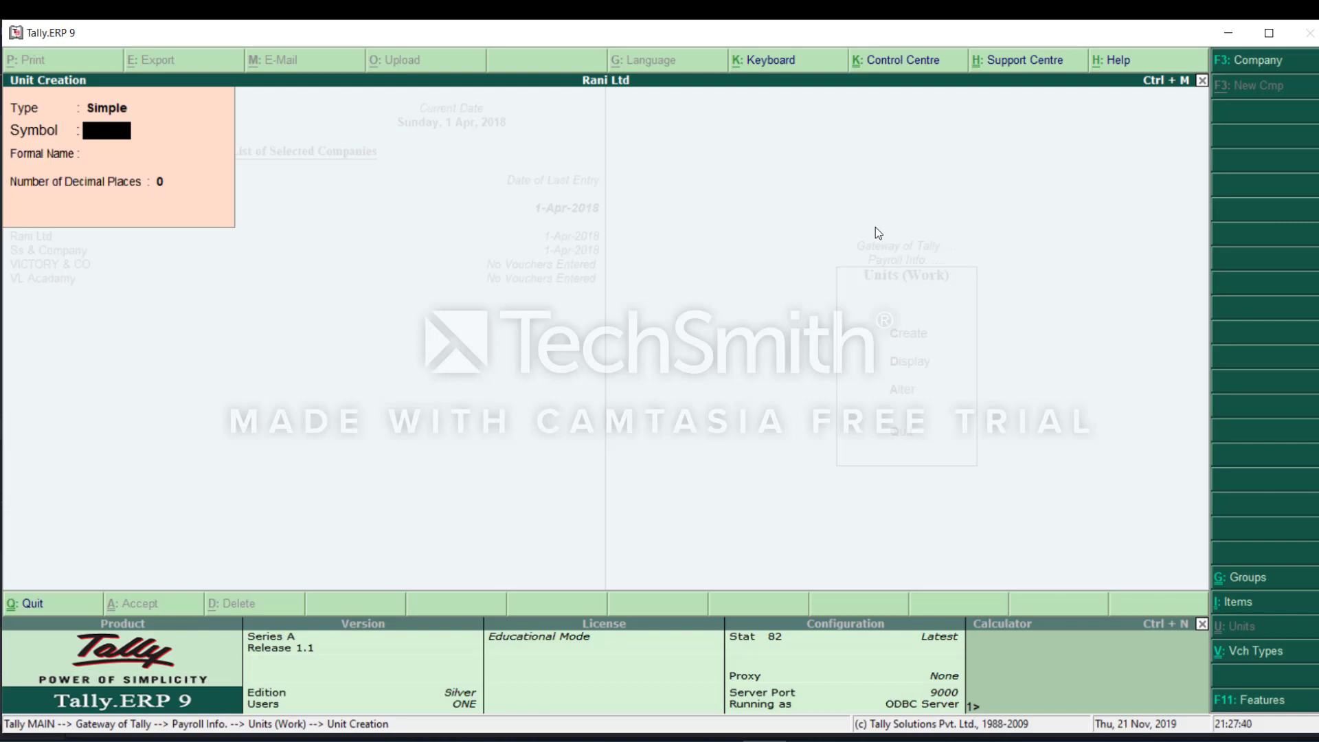
- Enter simple unit Kms with formal name Kilometers and 2 decimal places
type("Ki")
key("BackSpace")
type("m")
type("s")
key("Return")
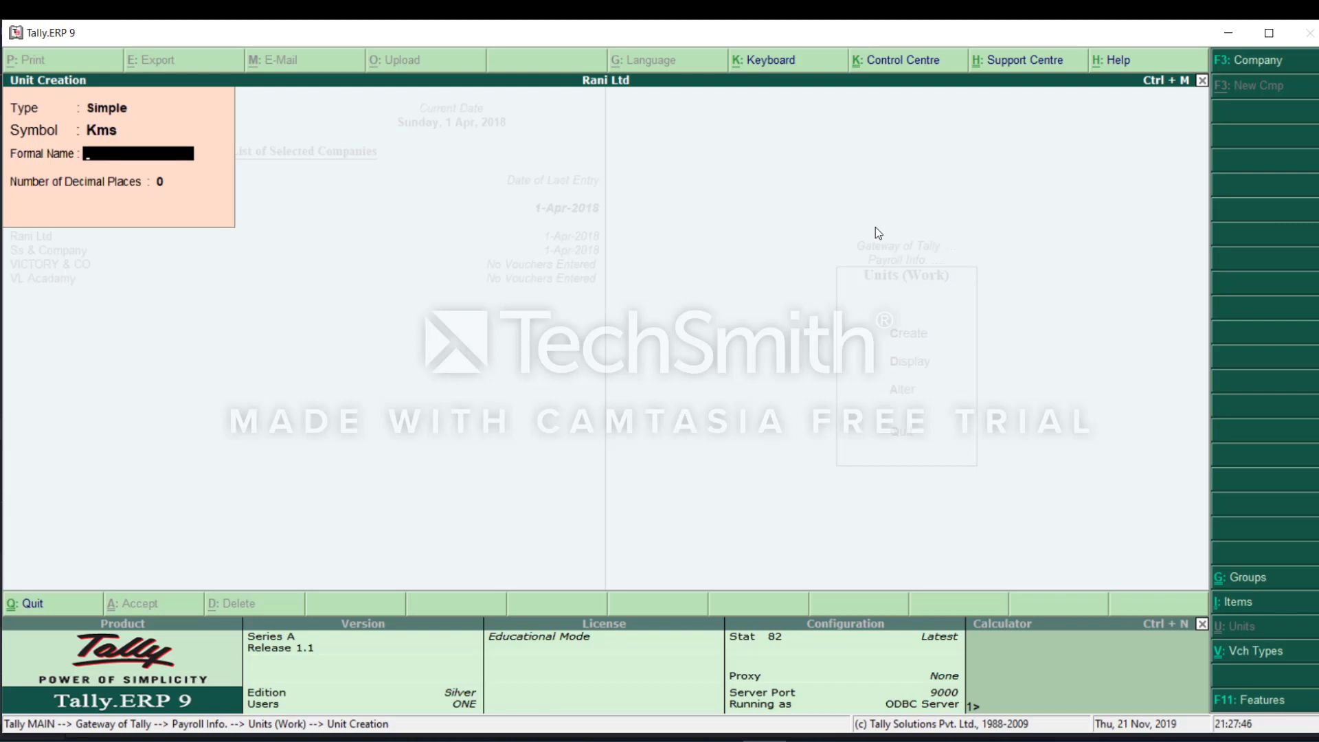
type("Ki")
type("lo")
type("met")
type("ers")
key("Return")
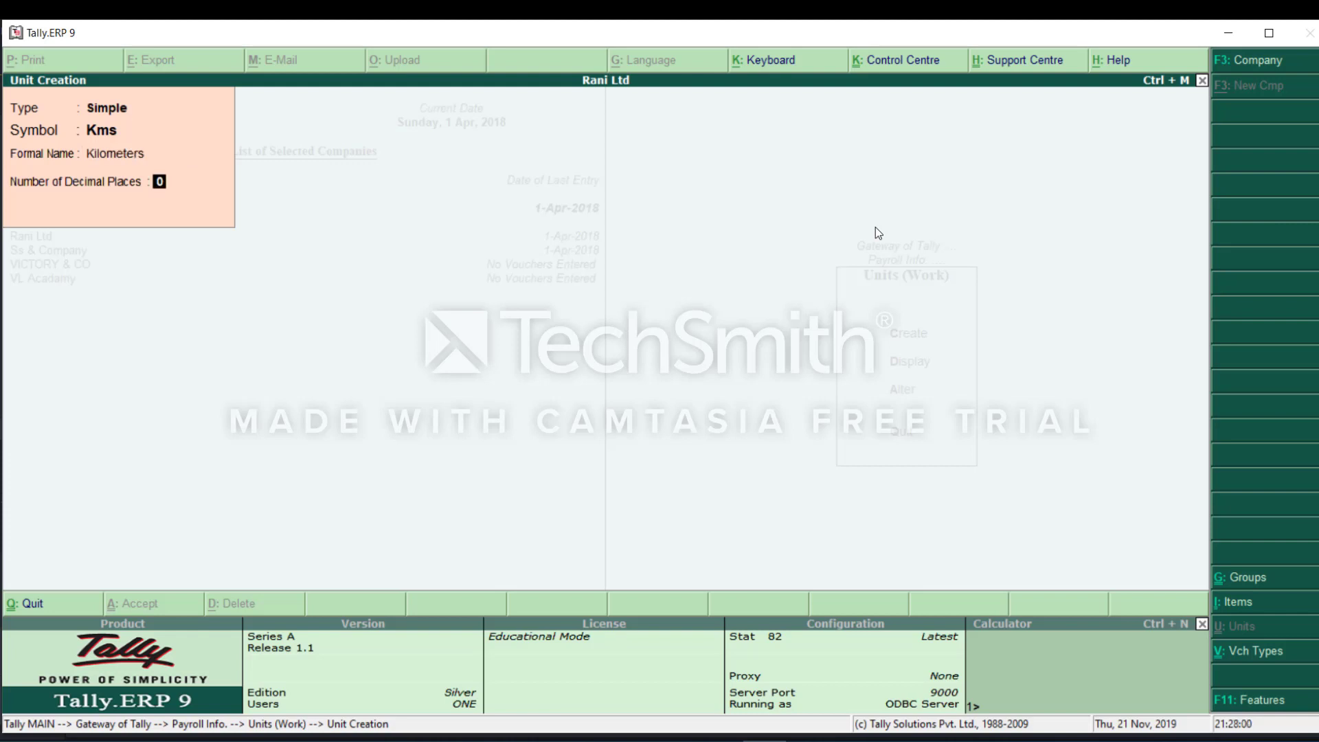
type("2")
key("Return")
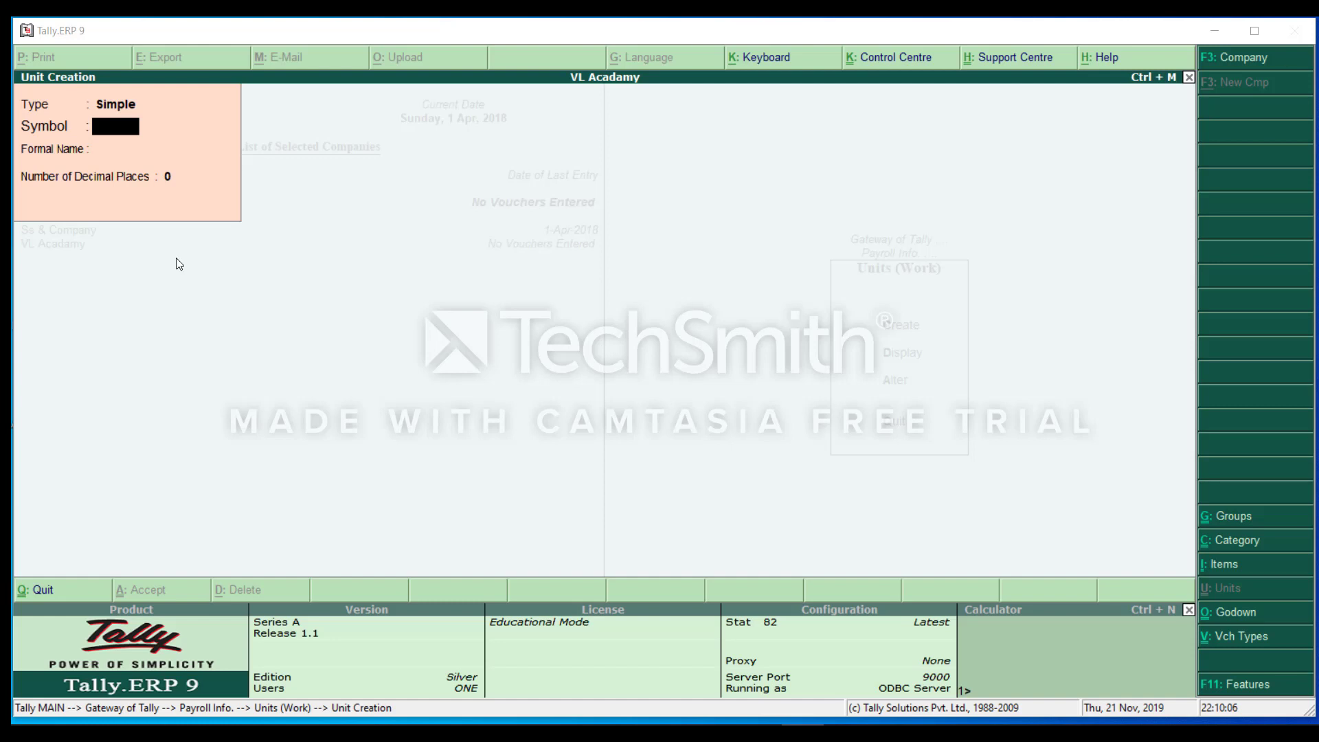
- Switch the unit type to Compound and define Day as 8 Hrs
left_click(105, 104)
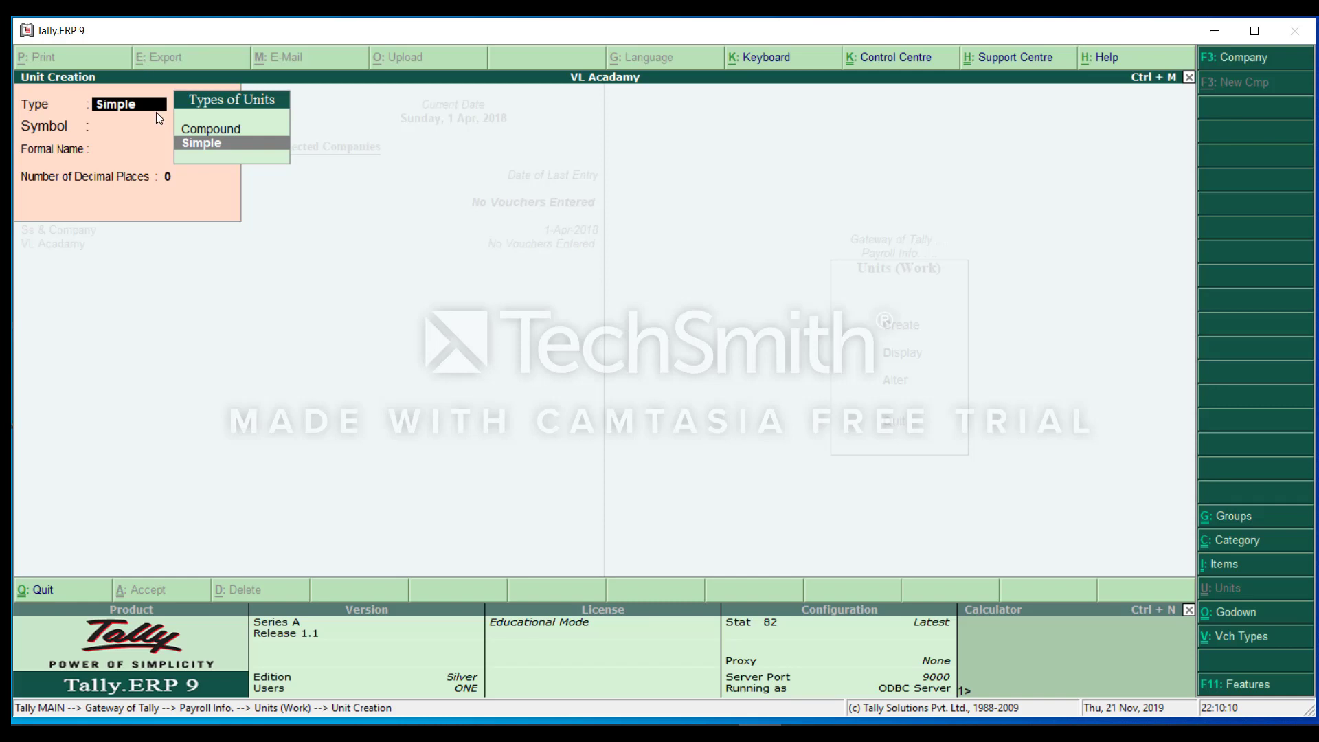
key("Up")
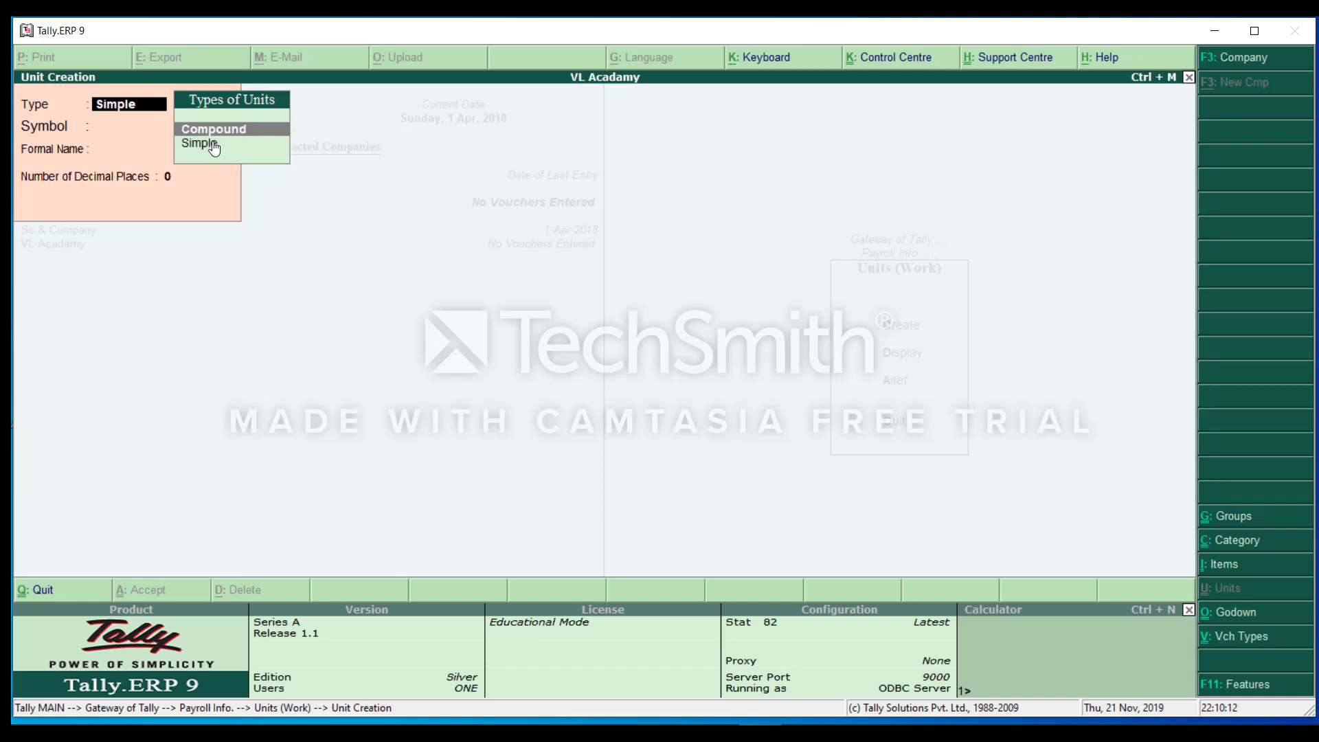
key("Return")
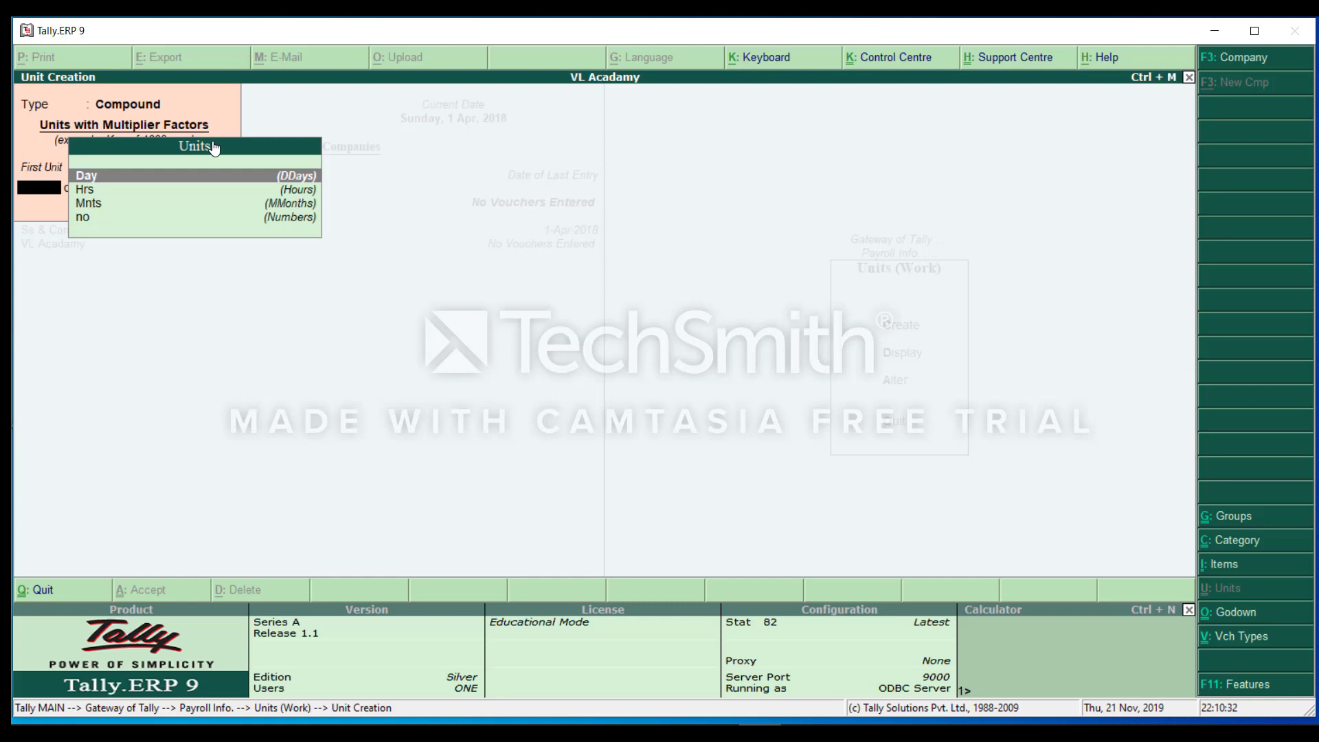
key("Return")
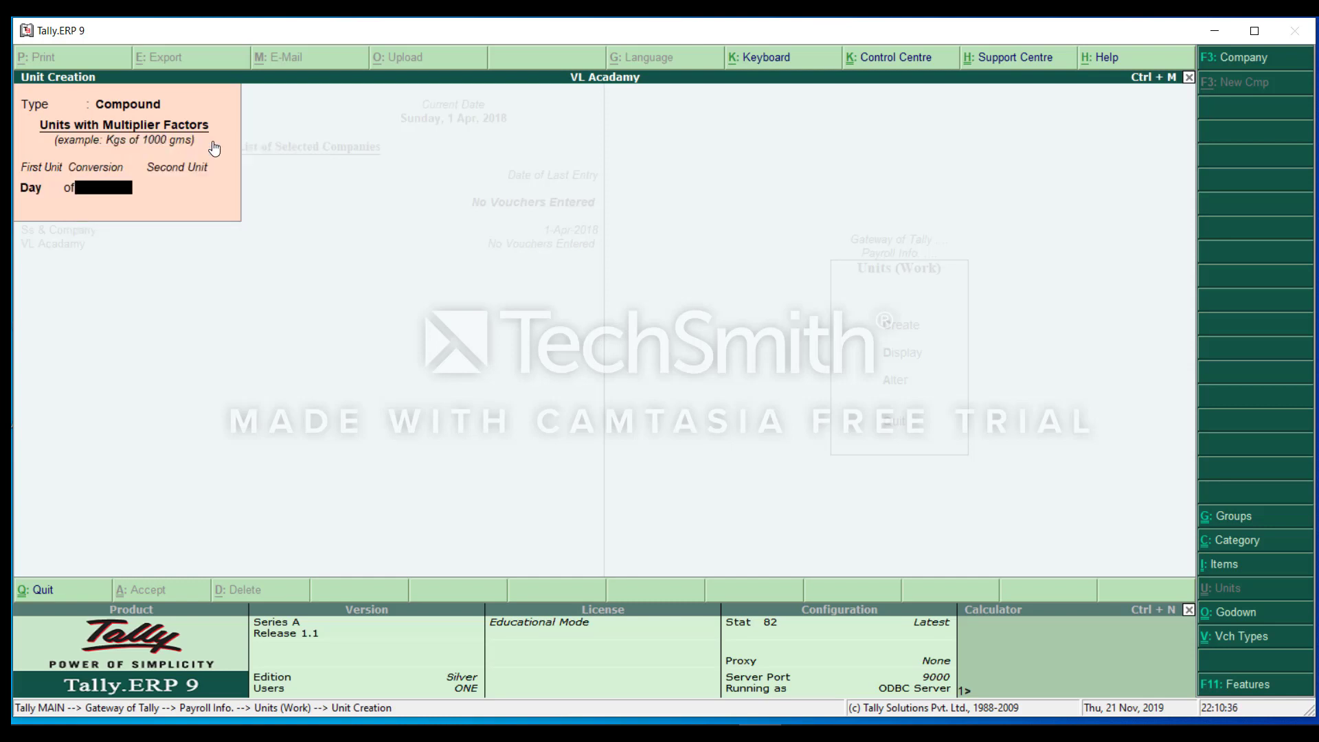
type("8")
key("Return")
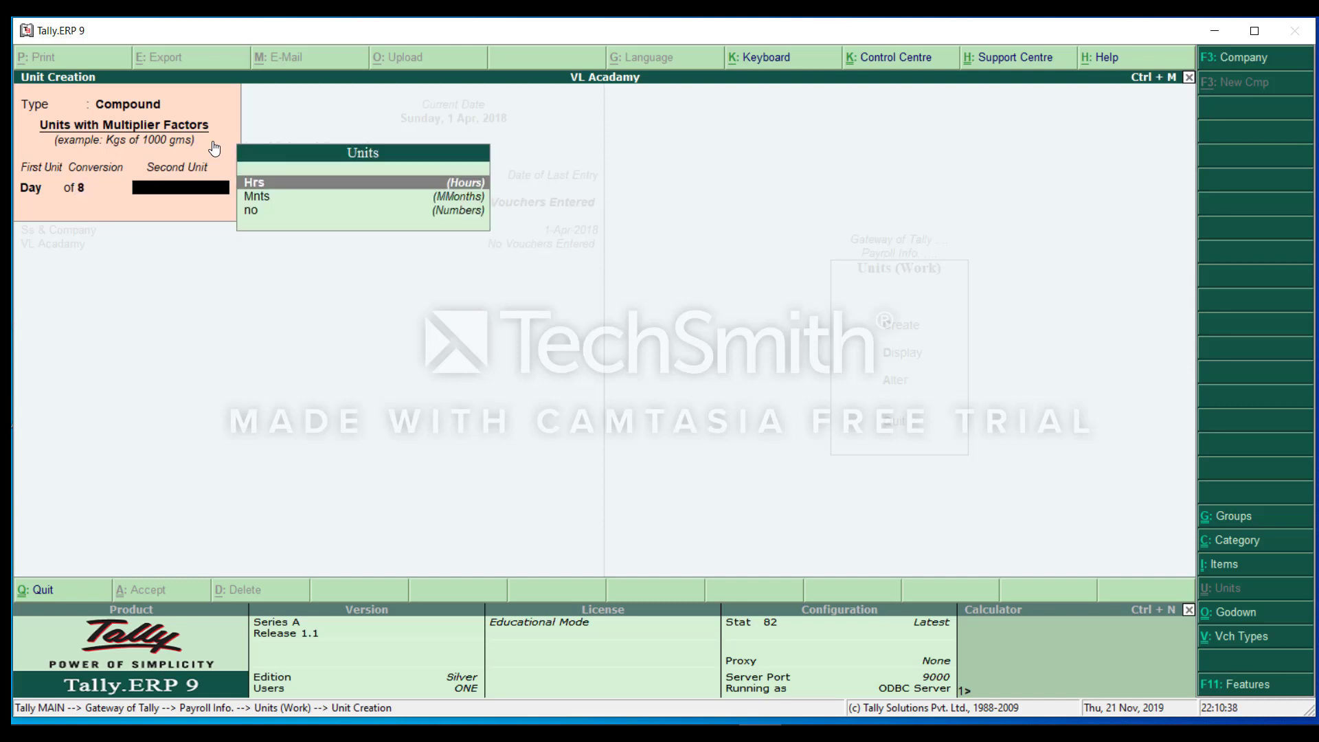
key("Return")
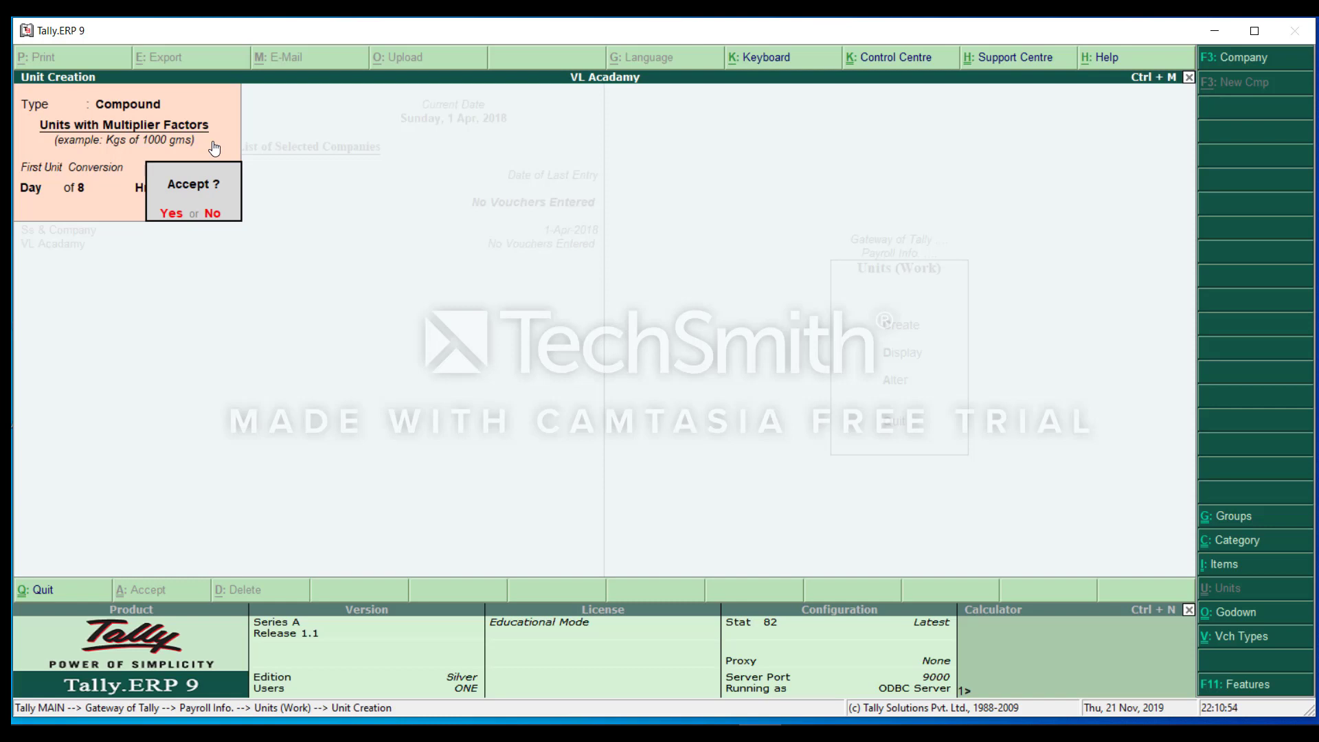
key("n")
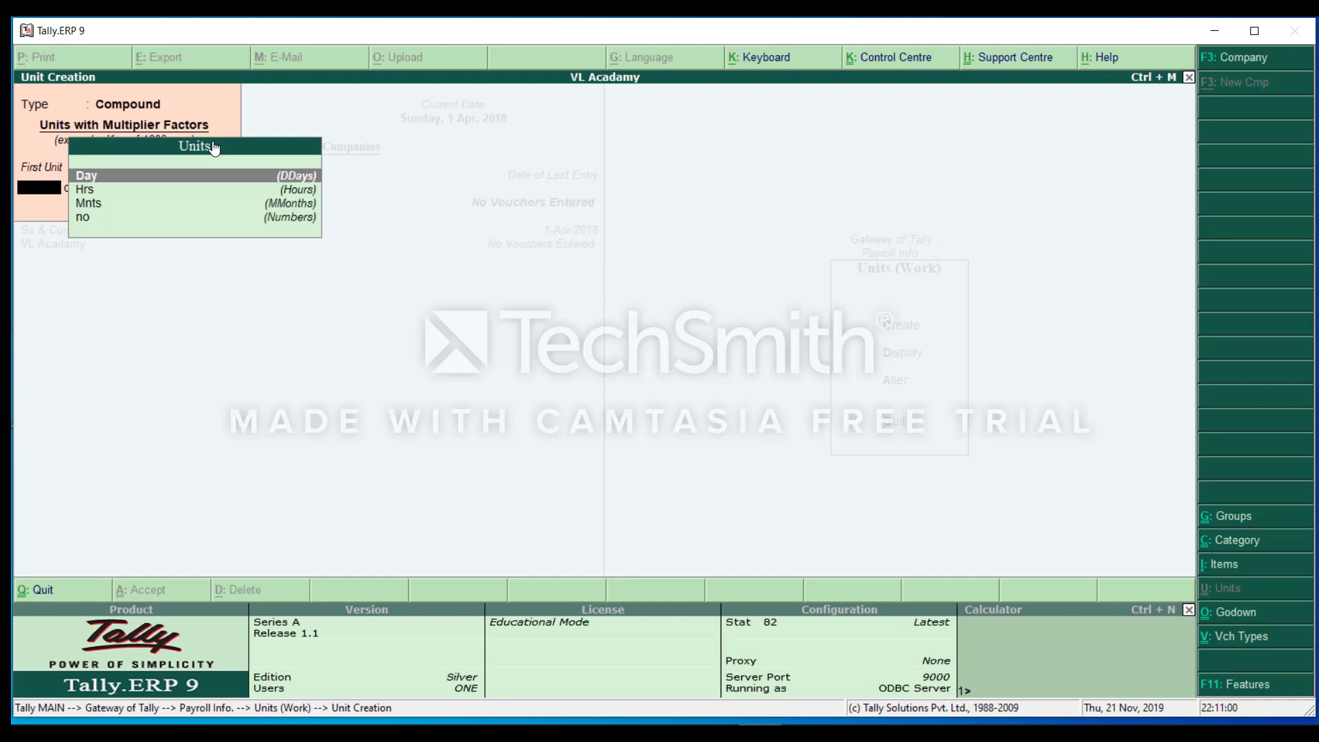
- Save compound unit with first unit Mnts, conversion 25, second unit Day
key("Down")
key("Down")
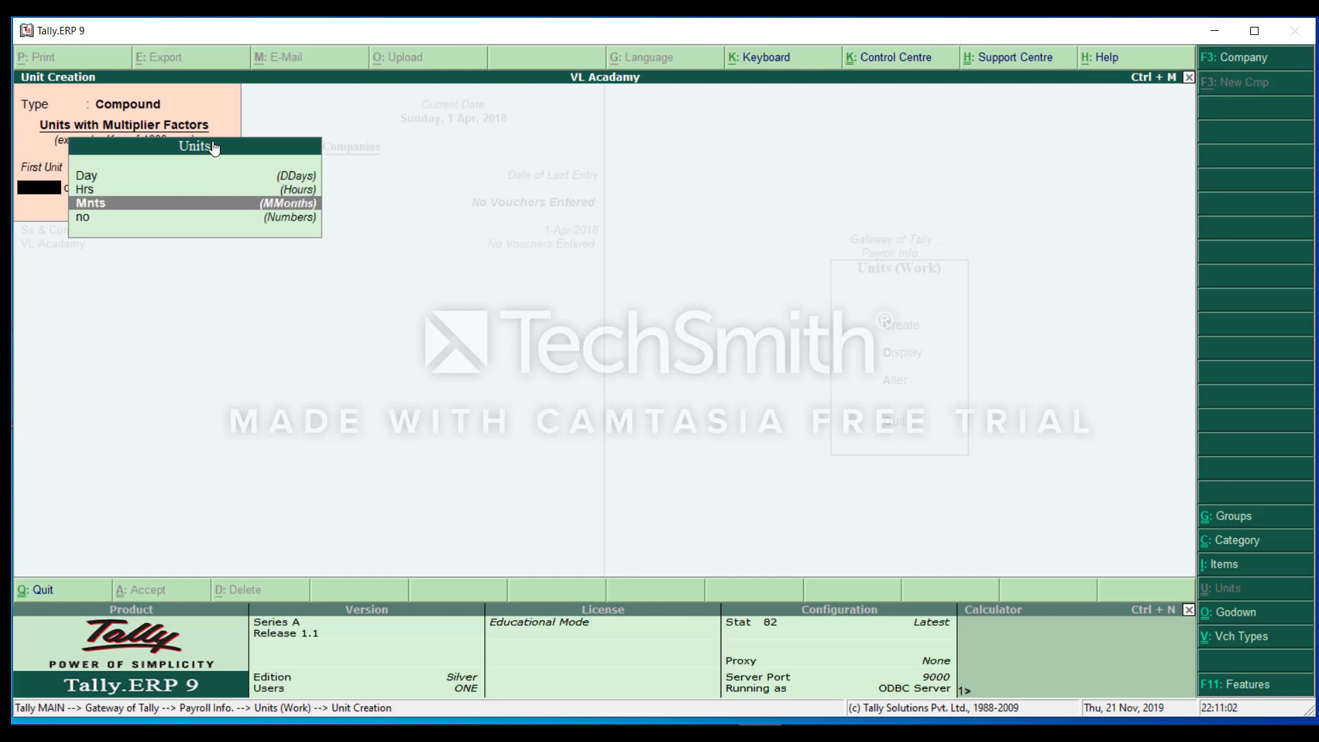
key("Return")
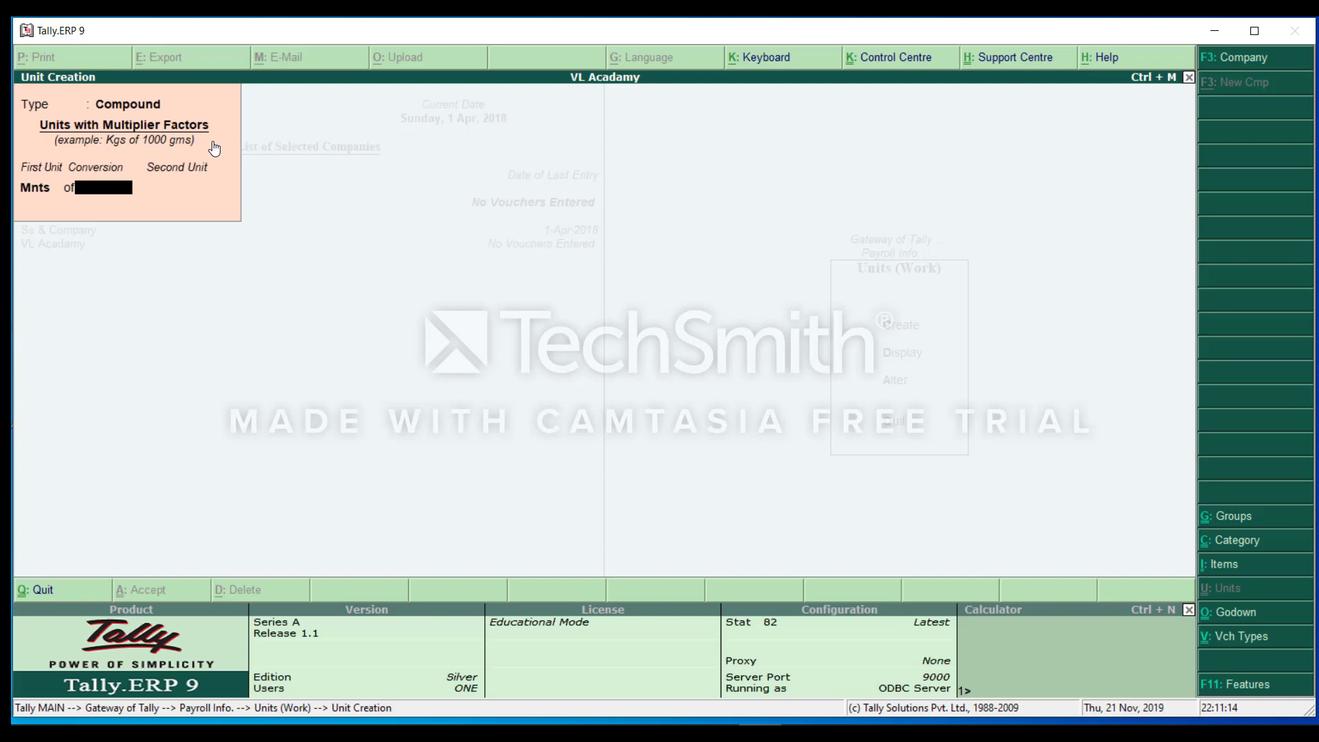
type("25")
key("Return")
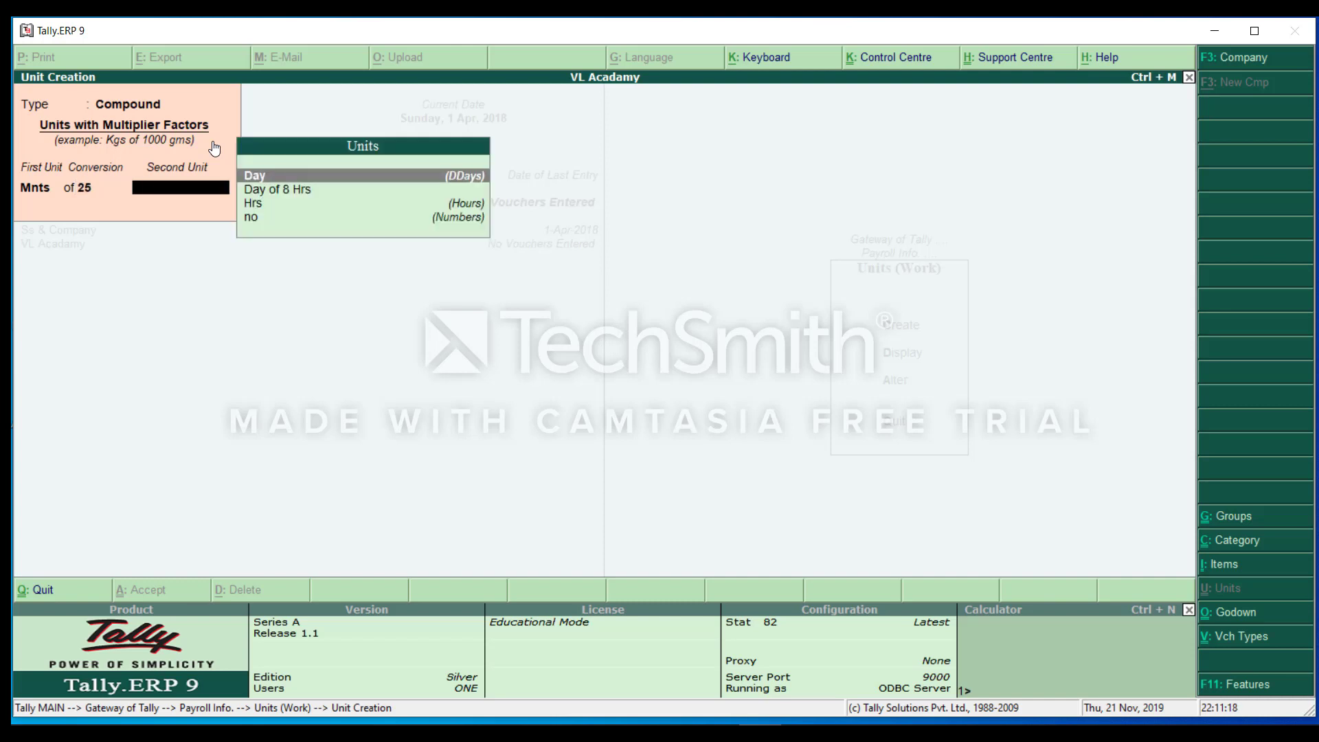
key("Return")
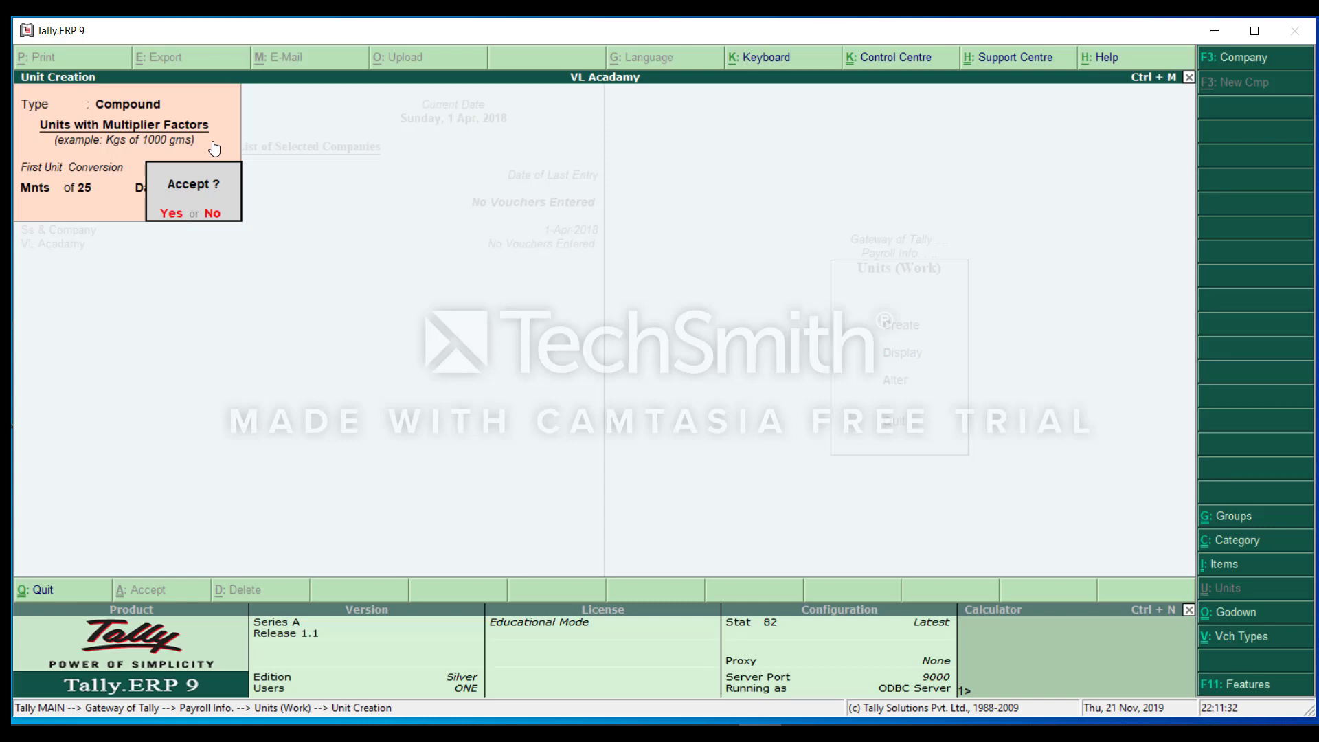
key("n")
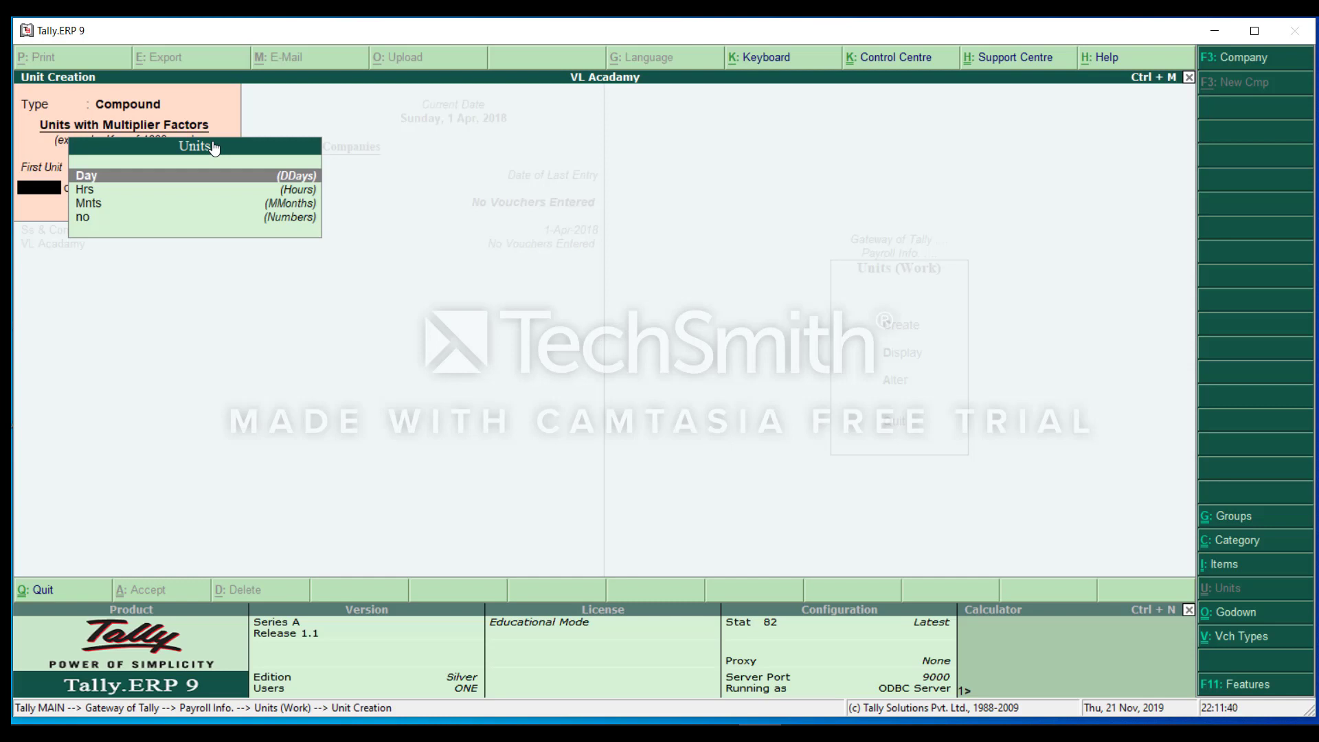
- Quit Unit Creation and the Units (Work) menu, returning to Gateway of Tally
key("Escape")
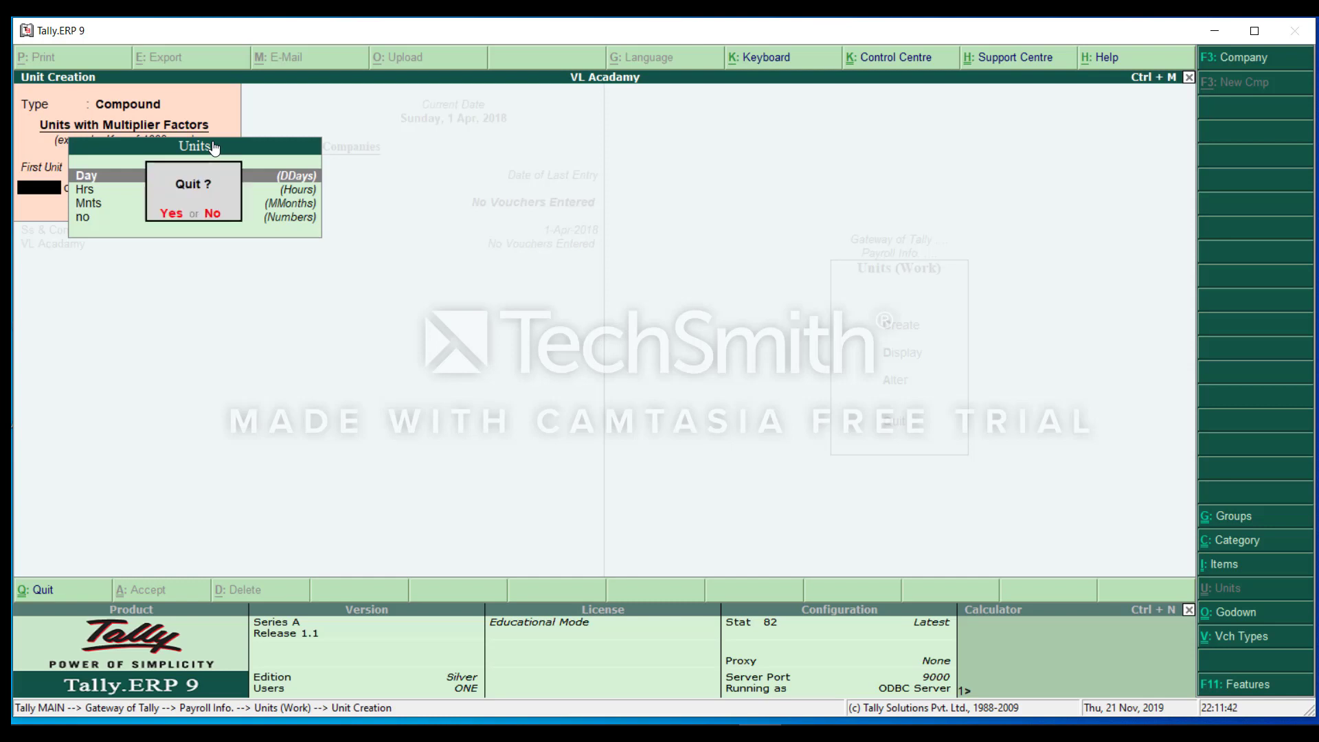
key("y")
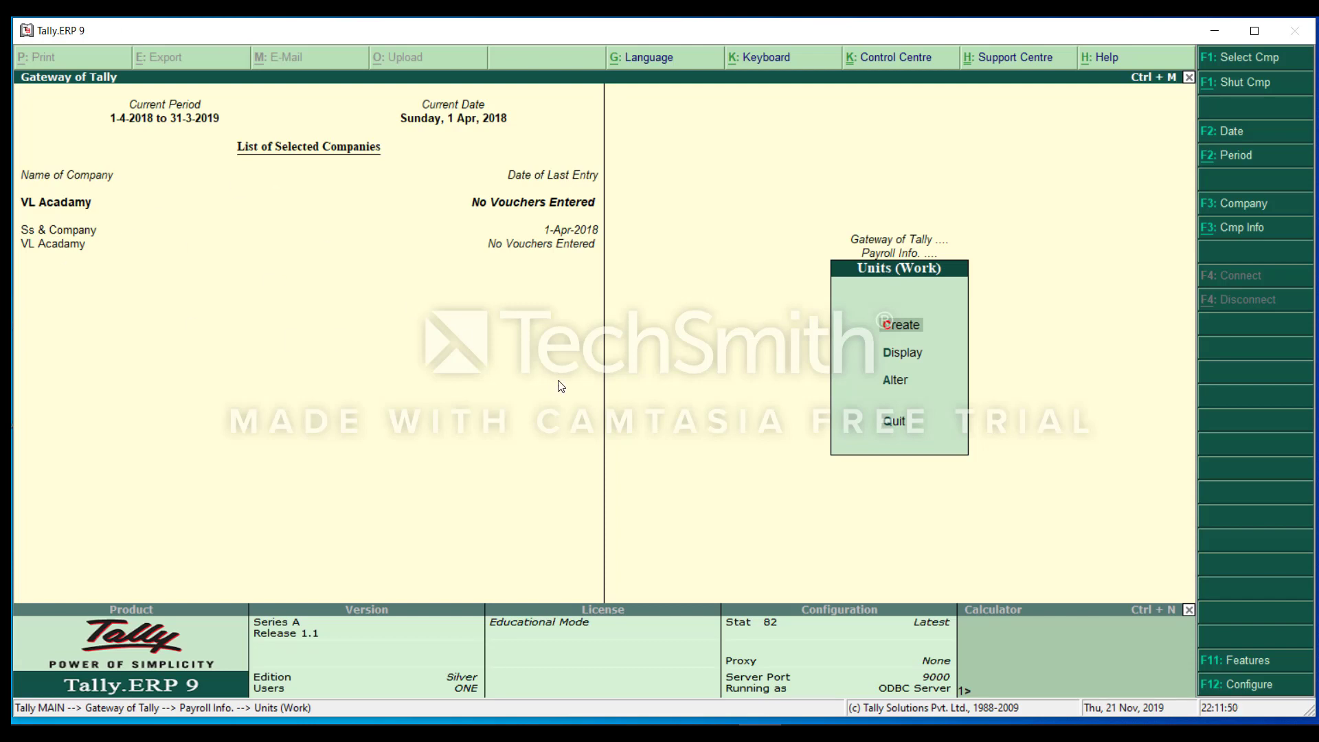
left_click(892, 424)
left_click(892, 423)
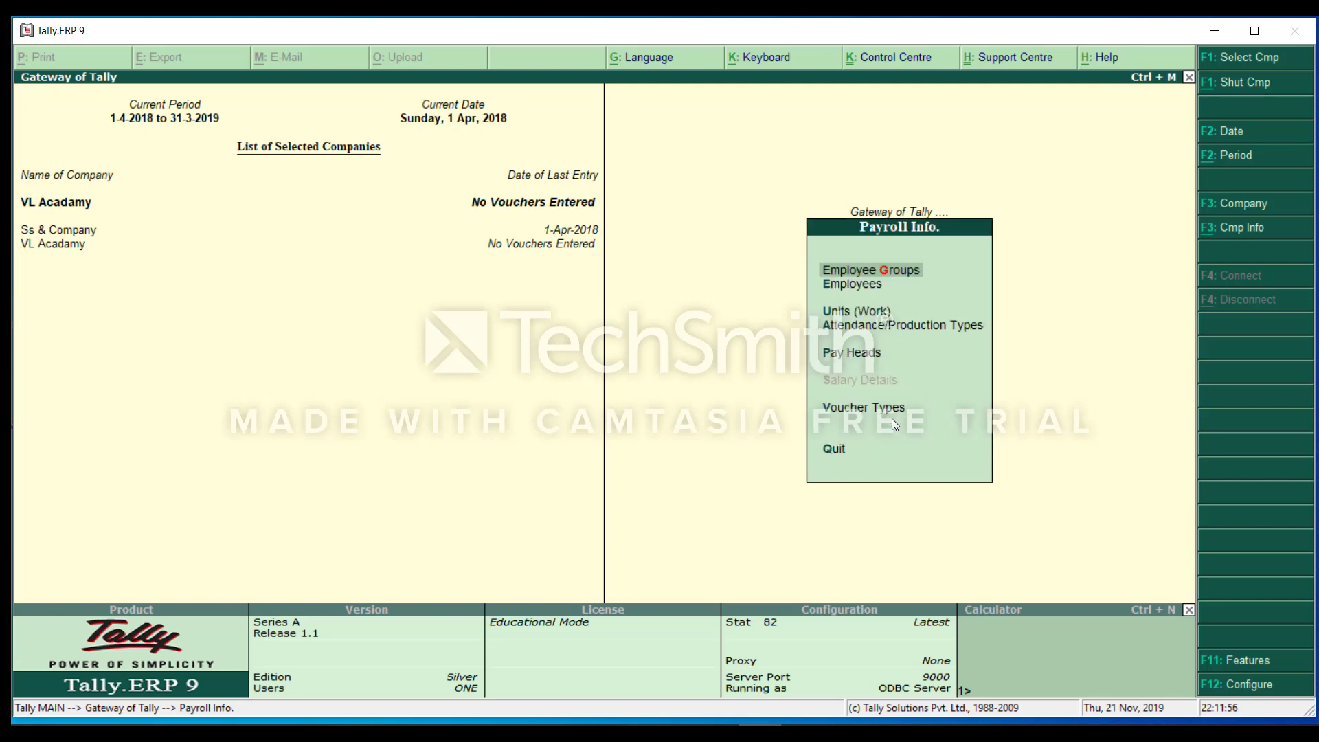
key("Escape")
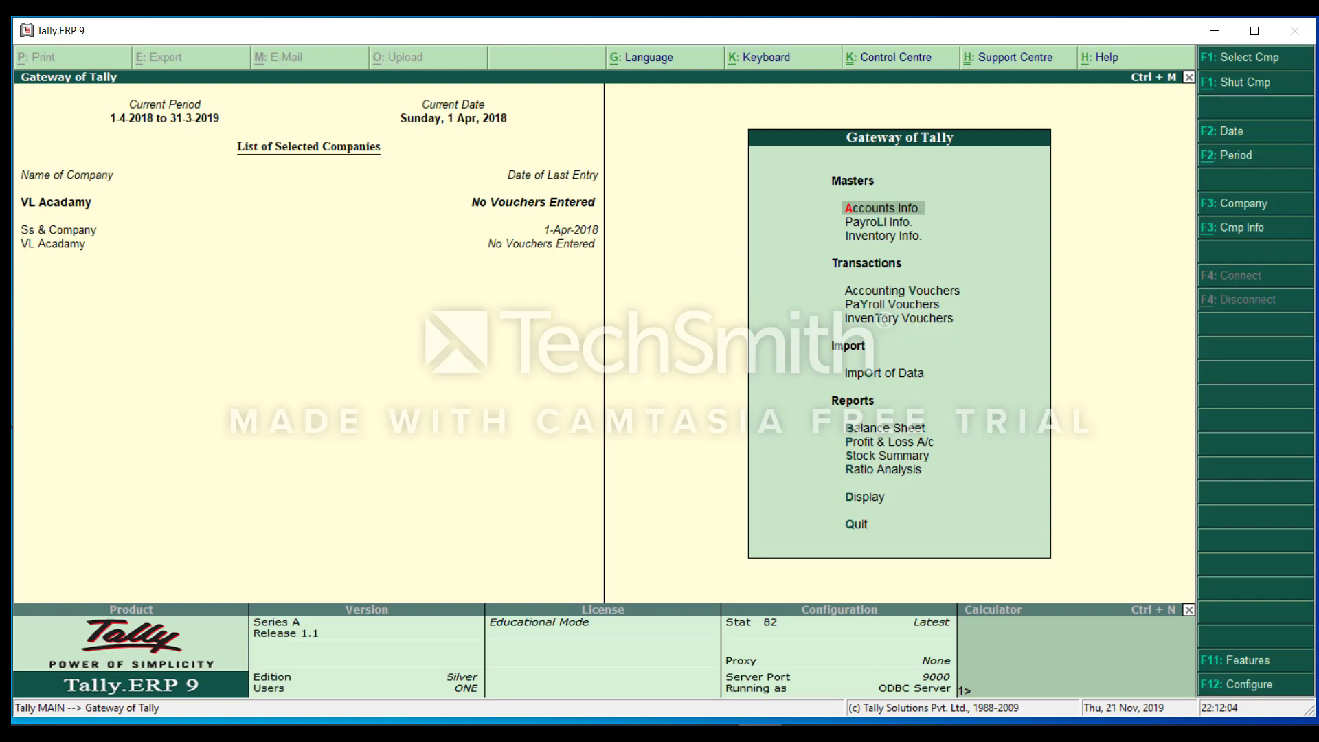
left_click(802, 680)
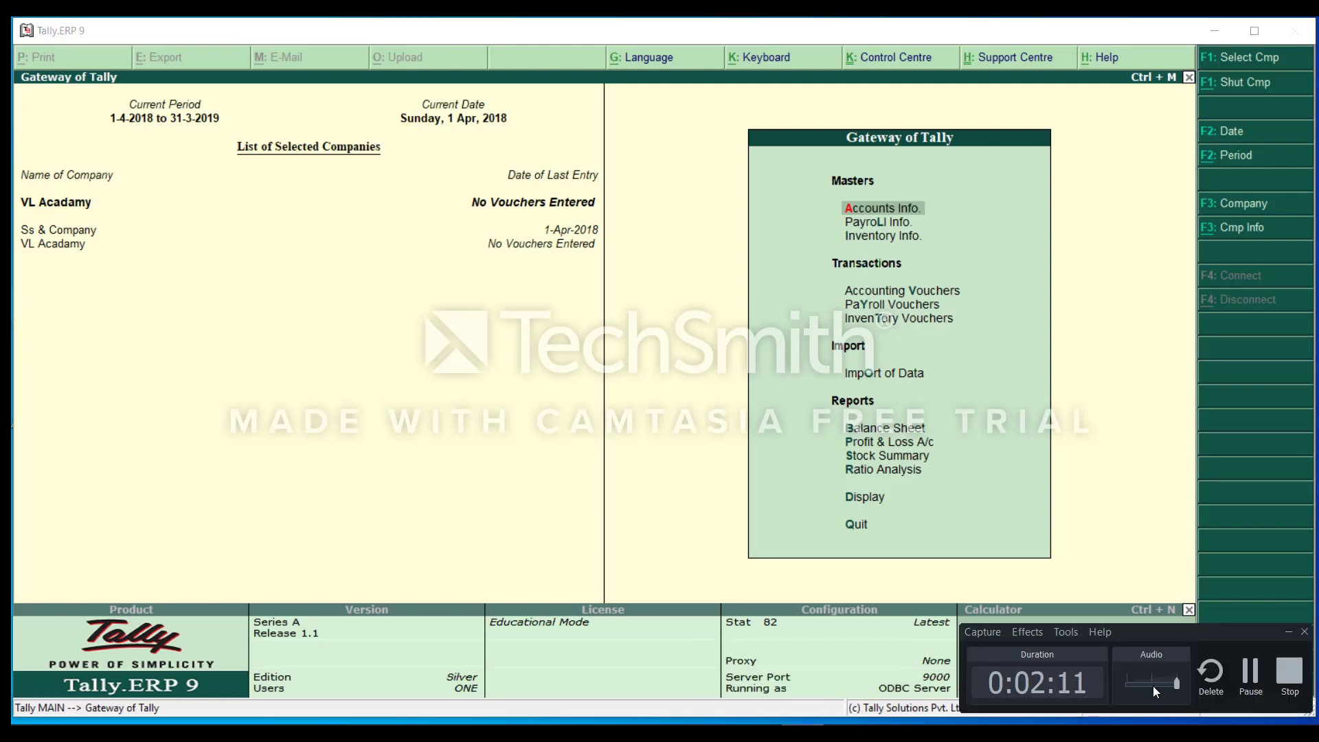